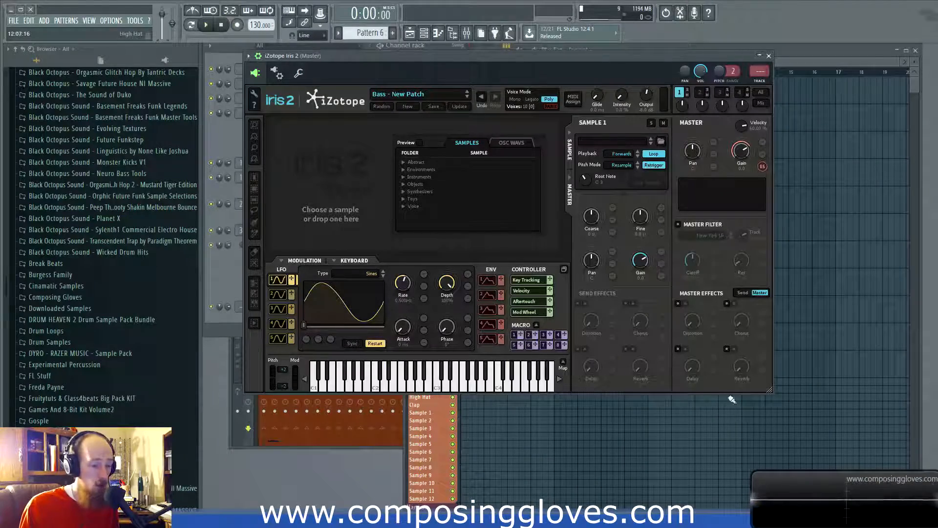
Step: Shift the Iris 2 window slightly and advance through the bass patches to Attack Fat
left_click_drag(479, 57, 451, 63)
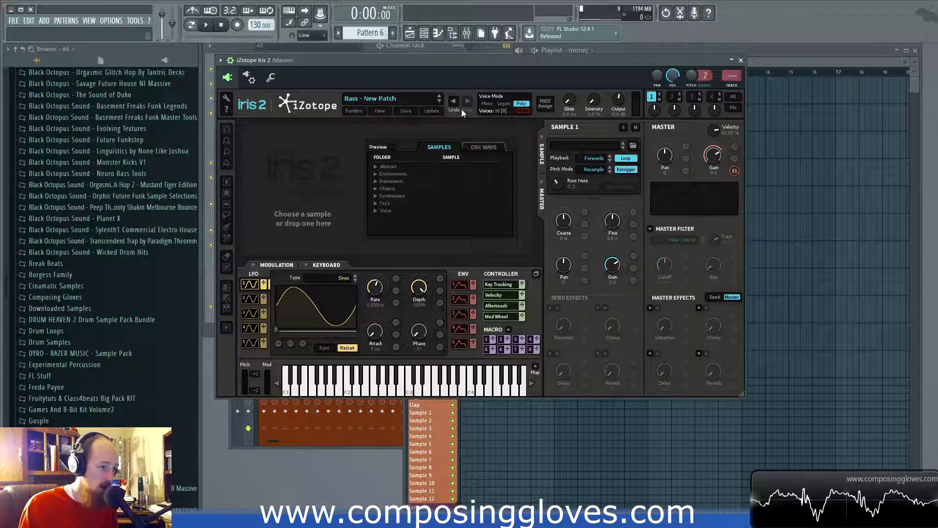
left_click(440, 101)
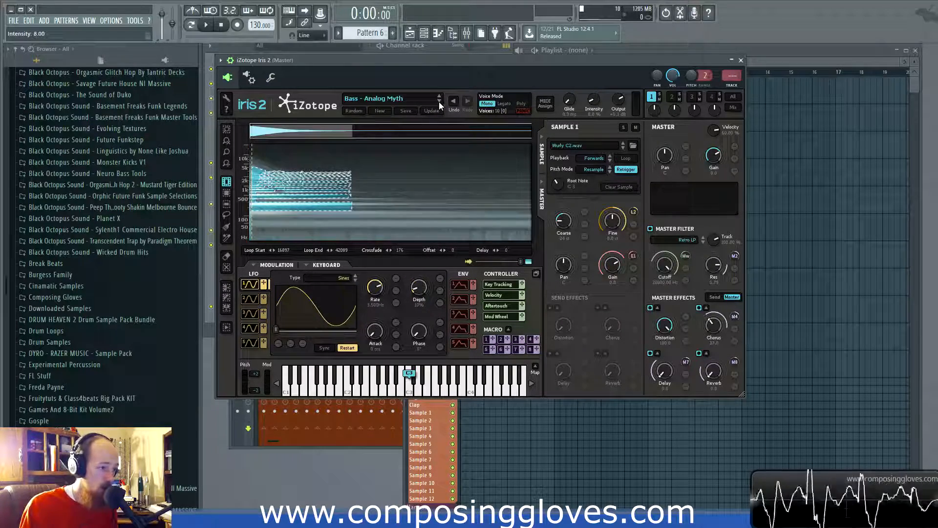
left_click(439, 102)
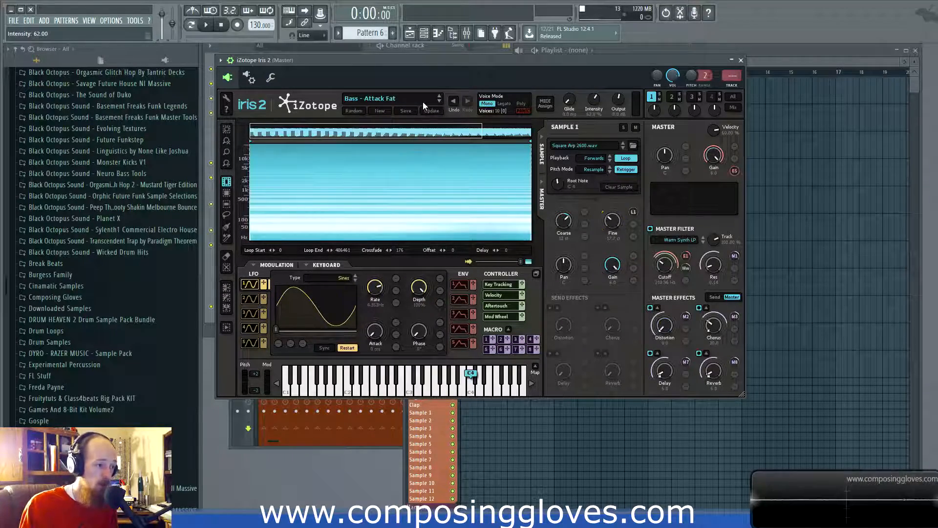
Step: Open the patch browser and load the Gloom patch from the Bass category
left_click(395, 100)
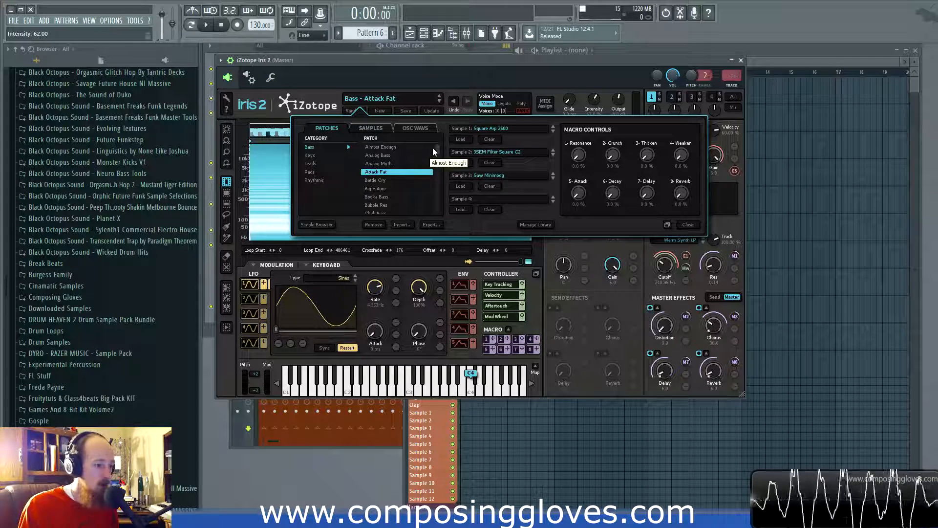
left_click_drag(435, 151, 432, 172)
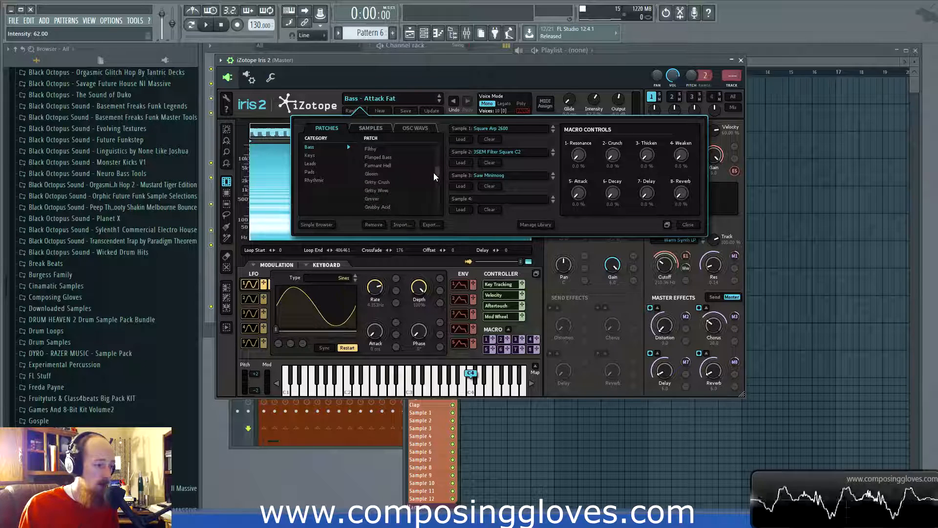
left_click(374, 174)
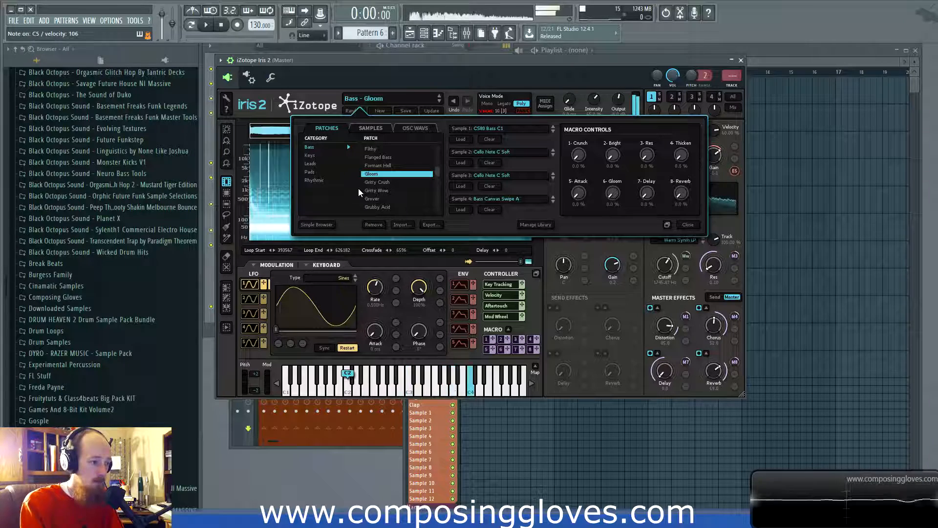
Step: Load the Garble Keys patch from the Keys category
left_click(314, 154)
left_click_drag(438, 148, 421, 187)
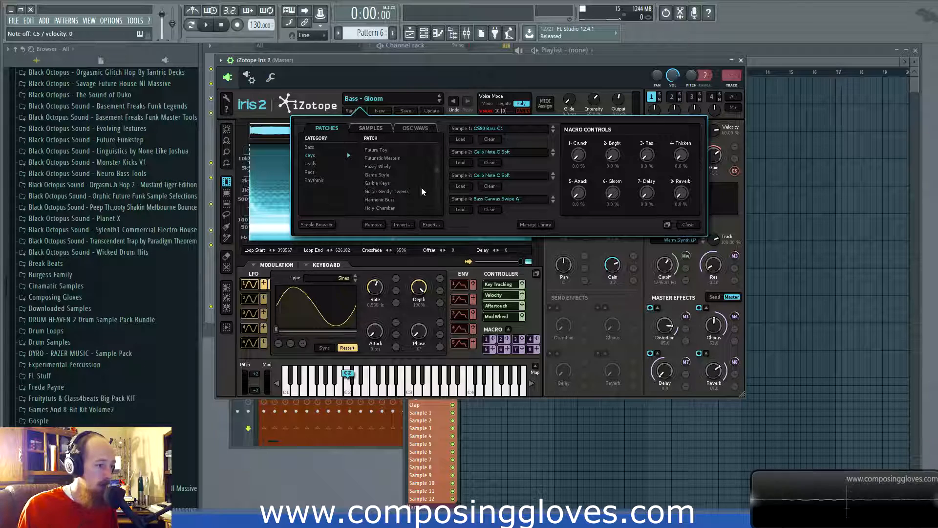
left_click(385, 183)
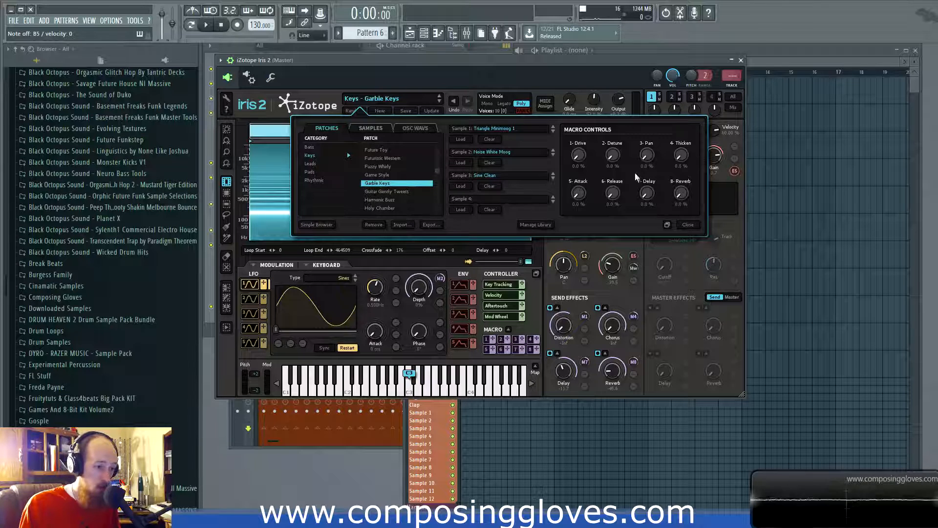
Step: Try out the Drive macro and the Delay macro, raising each to 100% and returning it to 0%
left_click(579, 156)
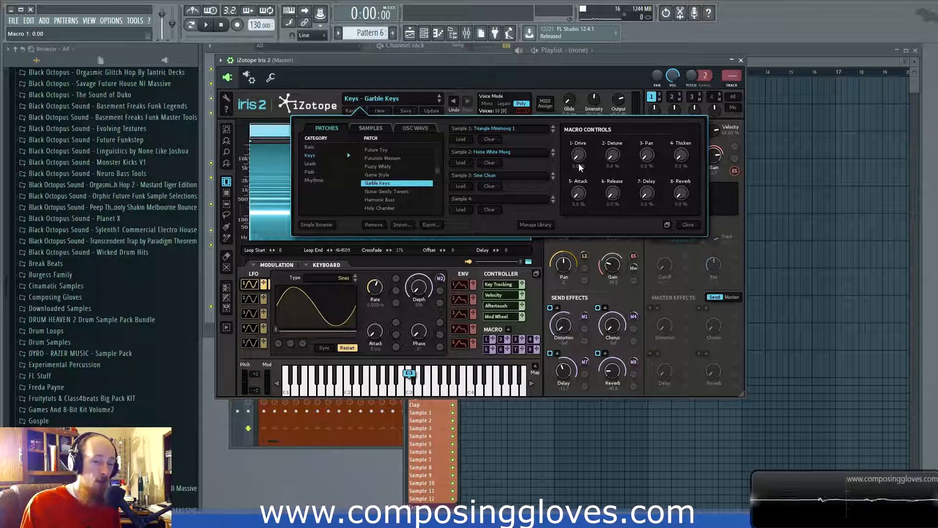
left_click_drag(579, 163, 573, 166)
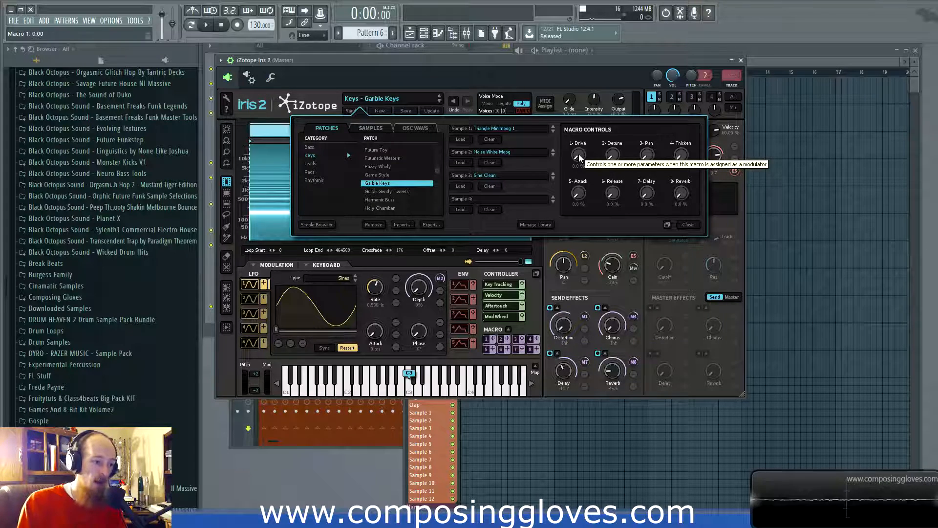
left_click_drag(579, 157, 578, 154)
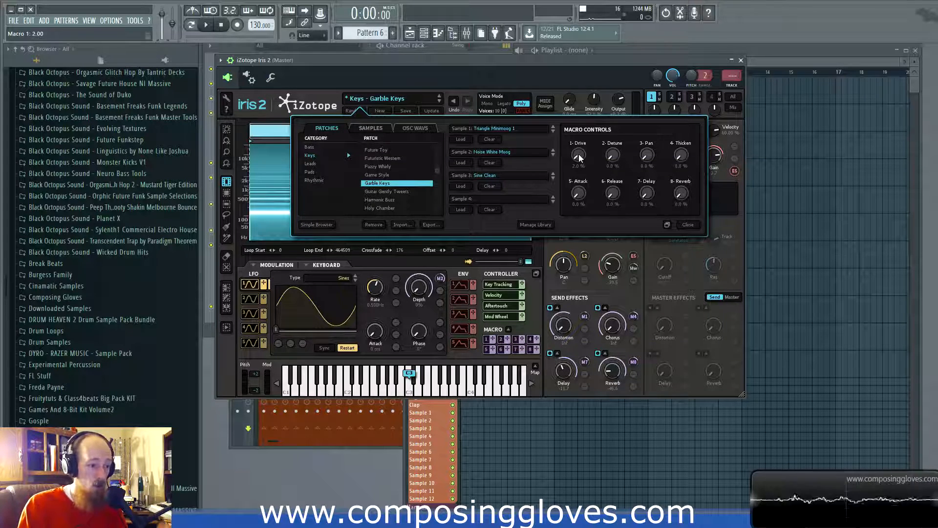
left_click_drag(578, 154, 578, 103)
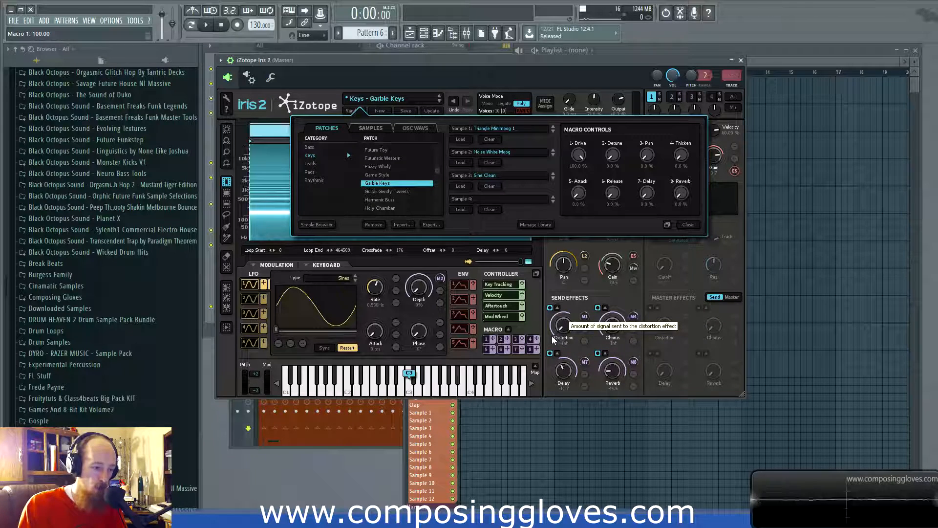
left_click_drag(571, 158, 568, 315)
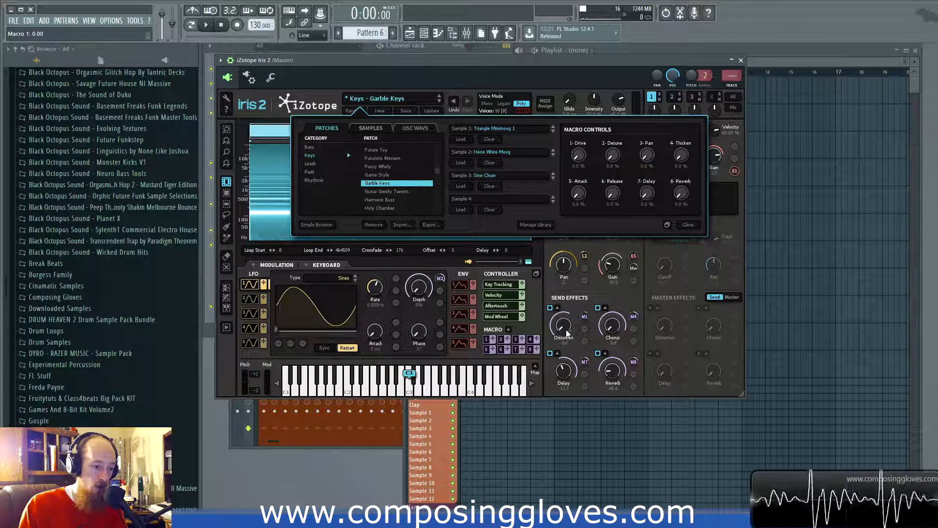
left_click_drag(578, 157, 574, 4)
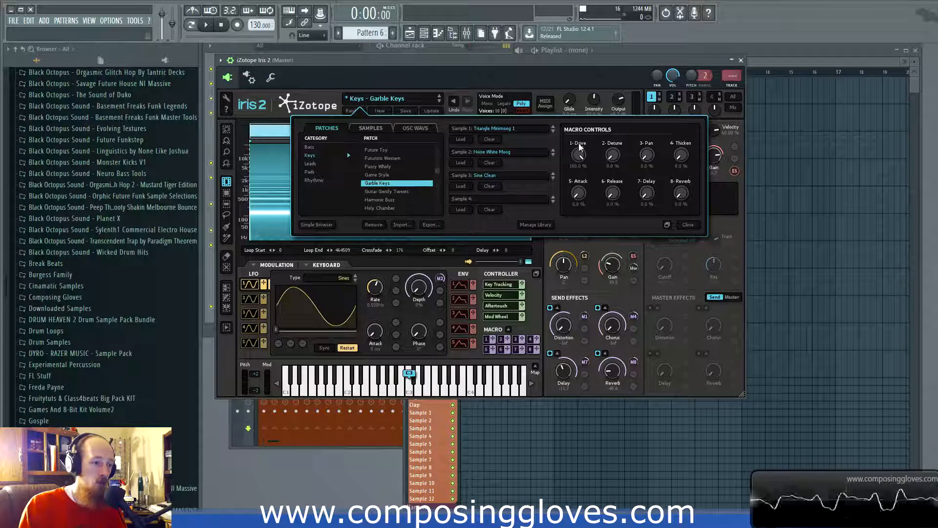
left_click_drag(580, 156, 583, 188)
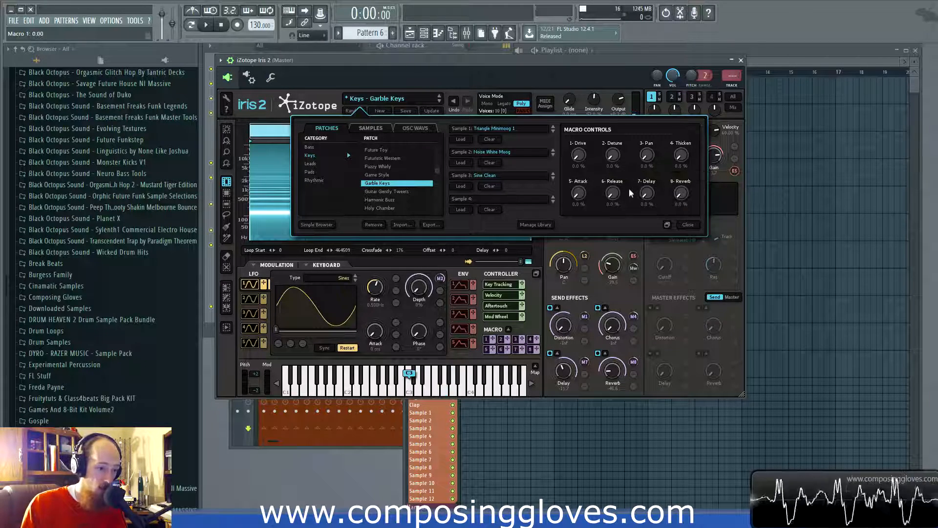
left_click_drag(647, 192, 647, 162)
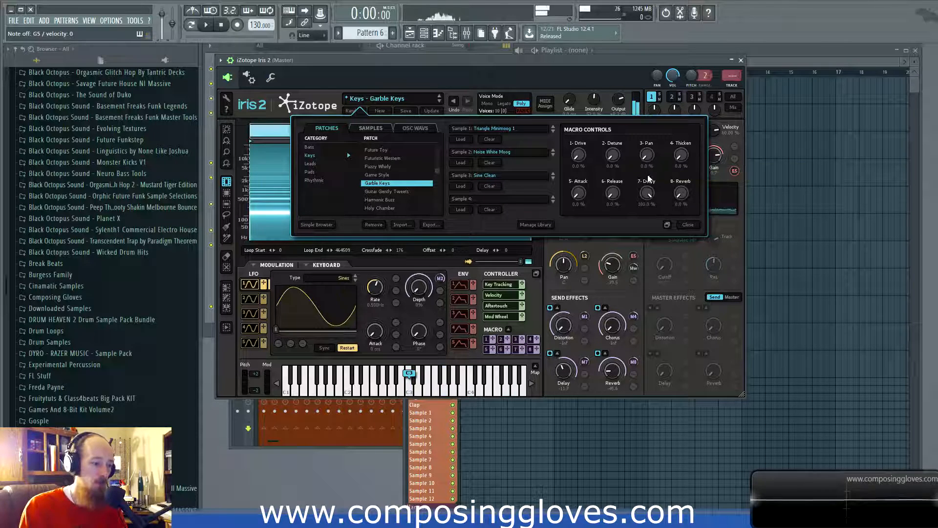
left_click_drag(654, 199, 652, 320)
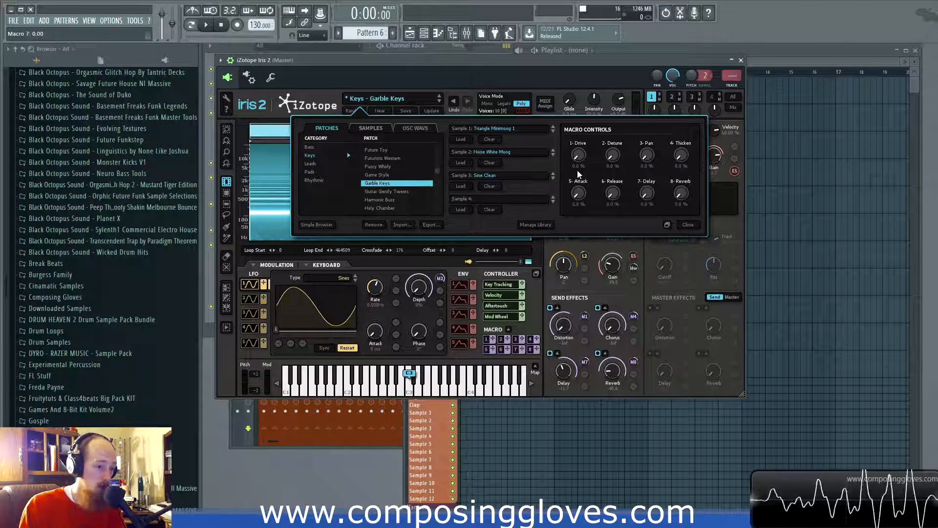
Step: Detach the patch browser into a floating window, move it clear of the plug-in, and dock it back
left_click(667, 224)
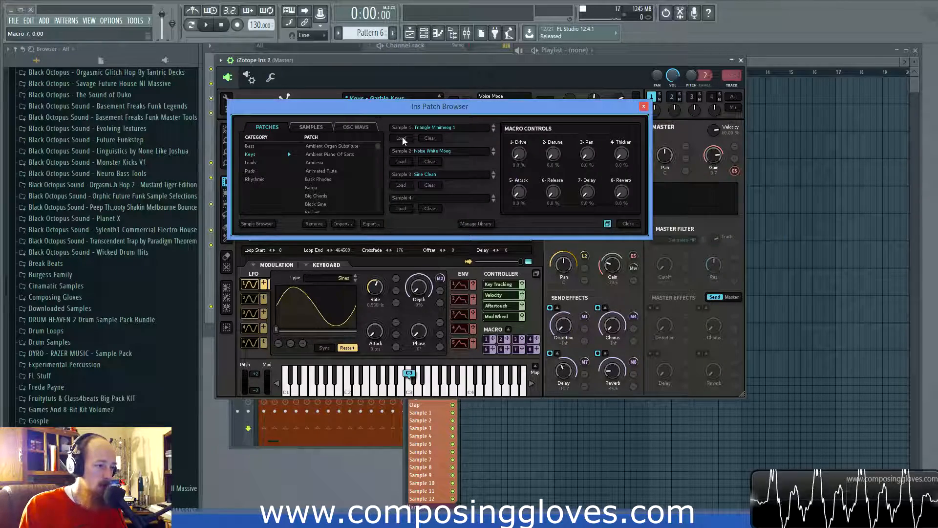
left_click_drag(417, 107, 505, 124)
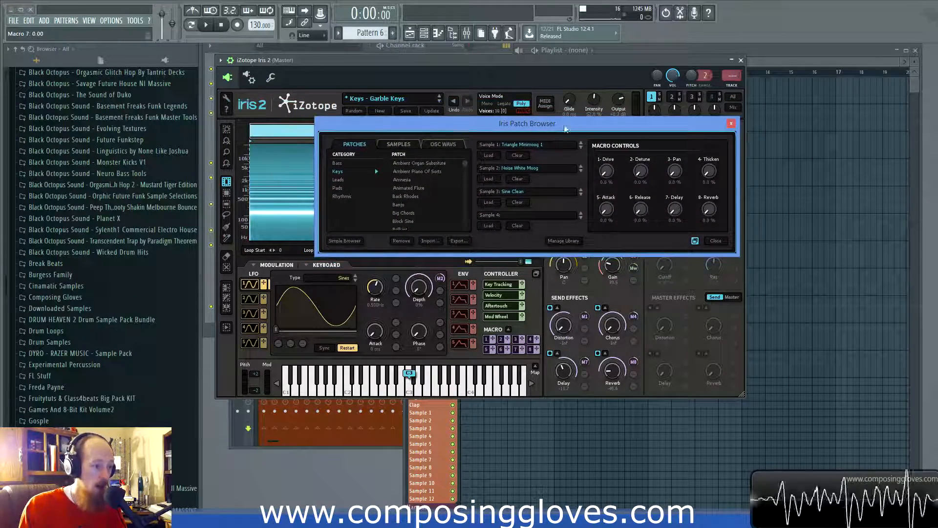
left_click_drag(591, 122, 295, 362)
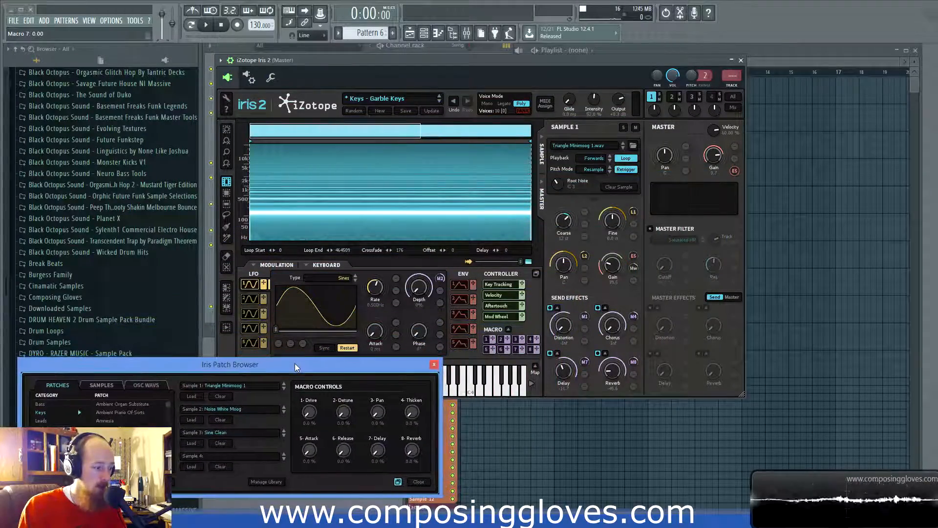
left_click(453, 34)
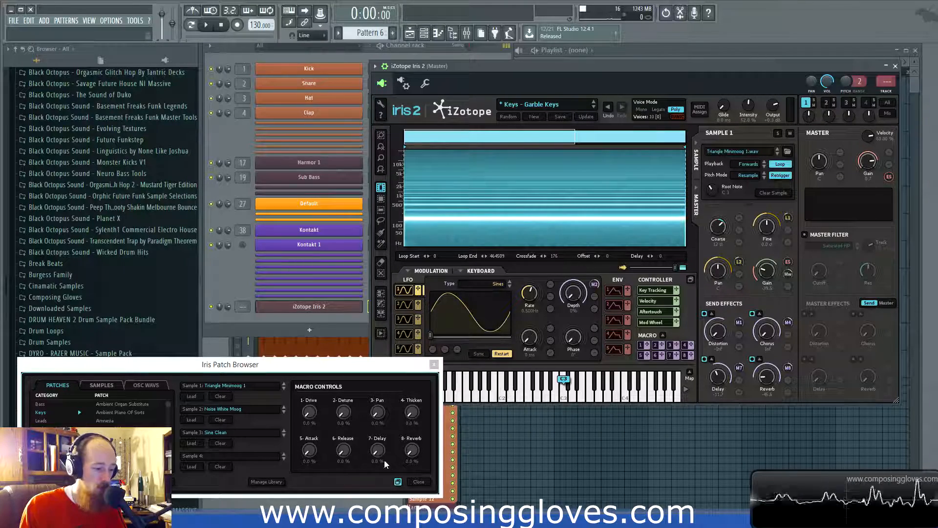
left_click(398, 481)
Step: Open the macro controls in a separate window, reposition that window, and close it
left_click(662, 337)
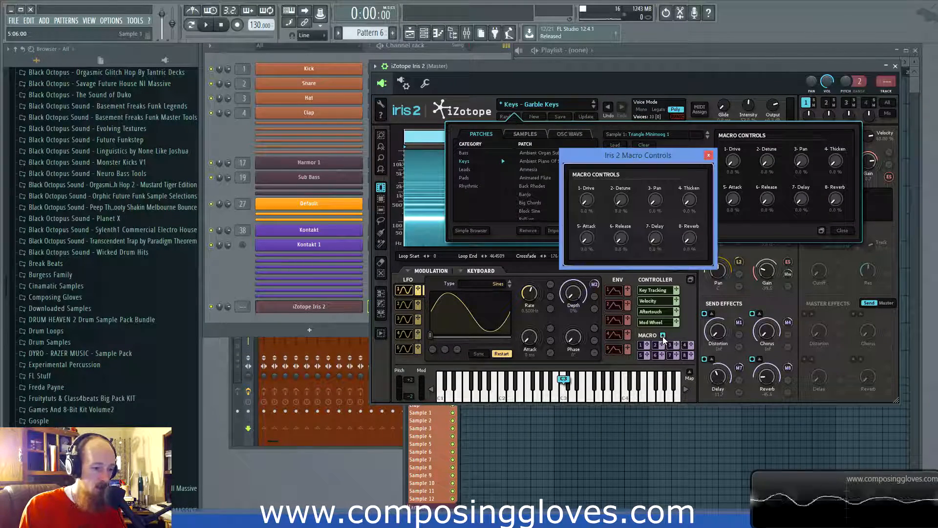
left_click_drag(640, 155, 535, 191)
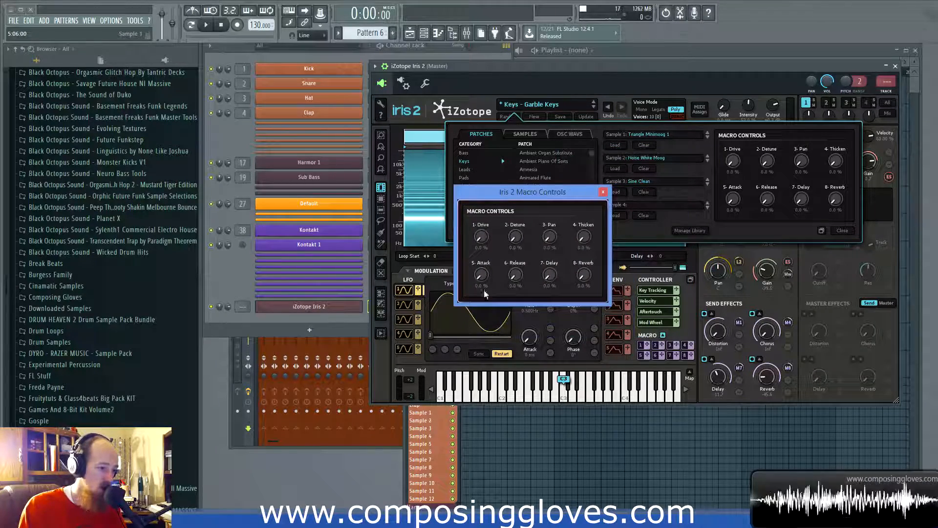
left_click(603, 191)
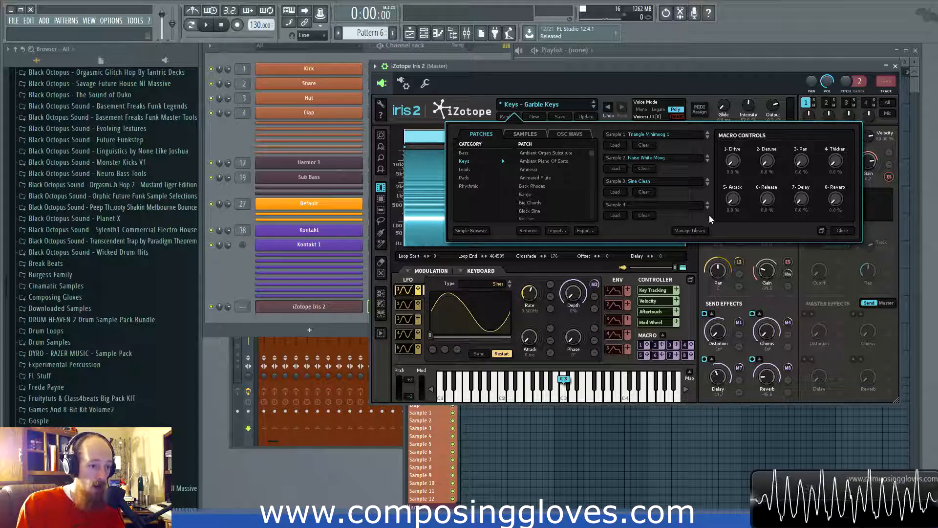
Step: Look over the browser's sample folders and oscillator waves, and return to the patch list
left_click(526, 130)
left_click(562, 135)
left_click(527, 133)
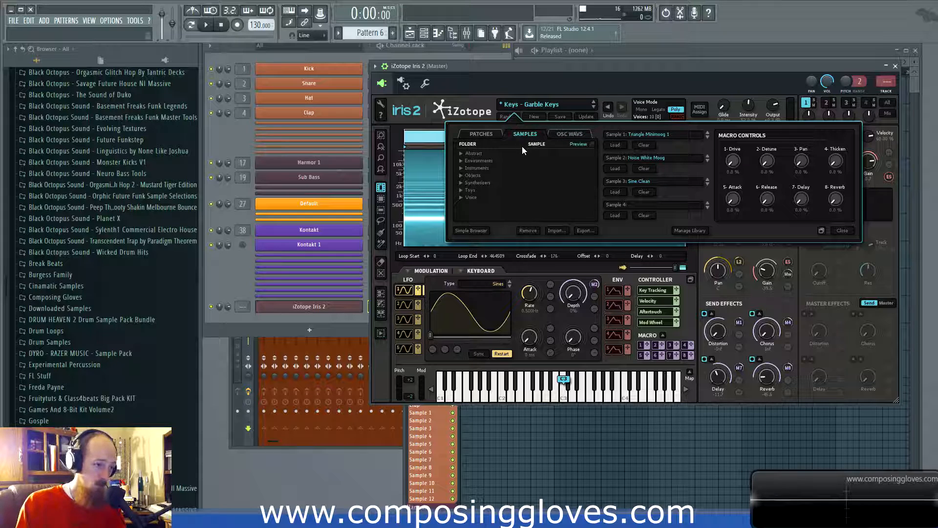
left_click(478, 132)
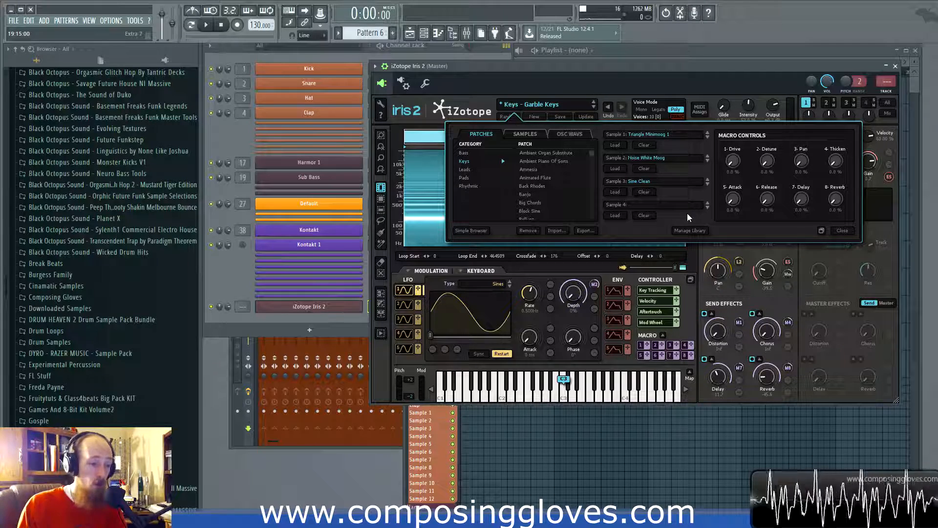
Step: Close the patch browser and start a new patch without saving the current settings
left_click(513, 105)
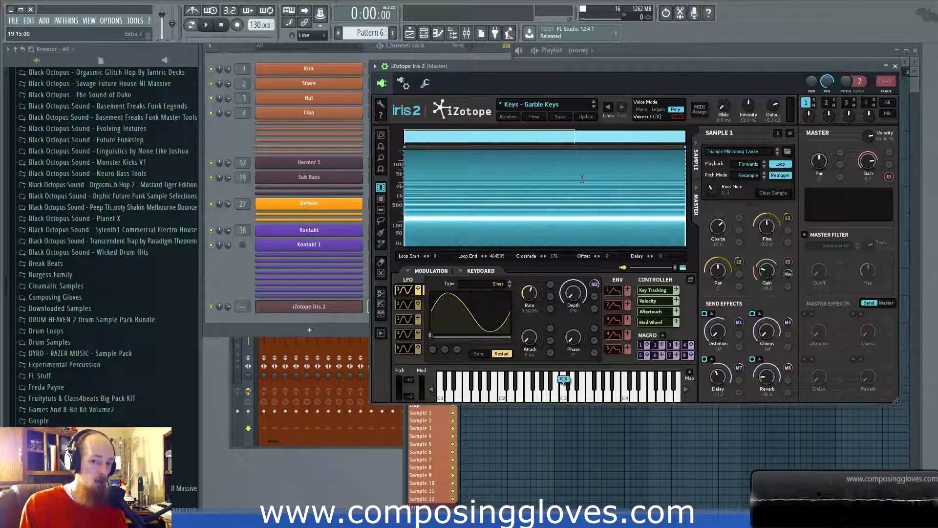
left_click(533, 117)
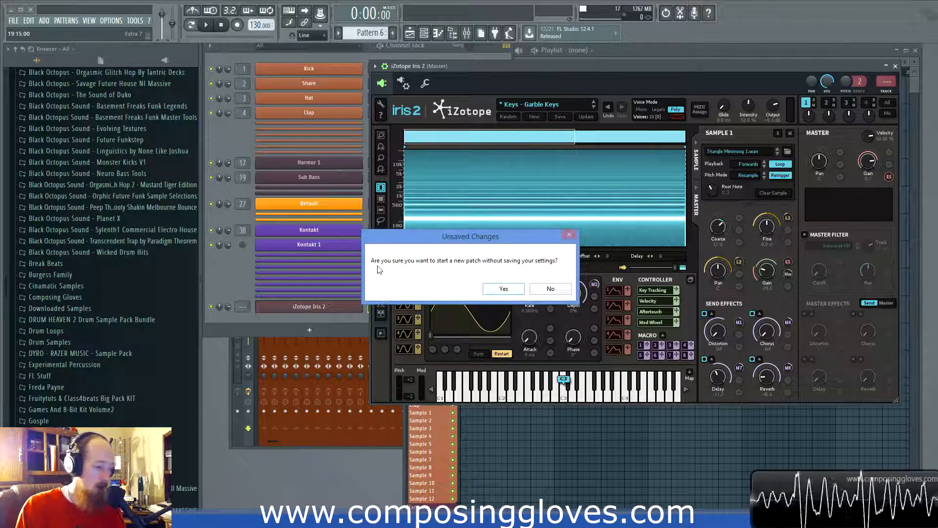
left_click(497, 290)
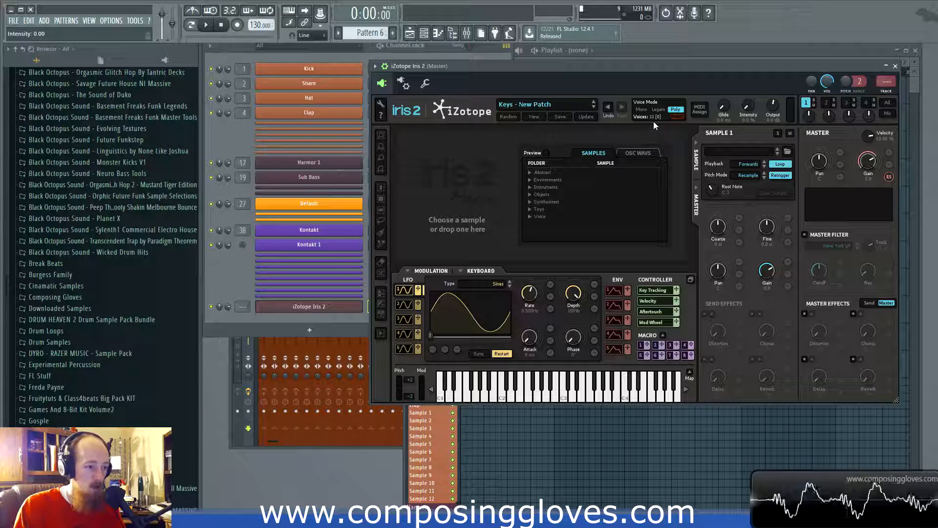
Step: Review the patches, samples and oscillator waves in the browser for the new patch, and close the browser
left_click(528, 104)
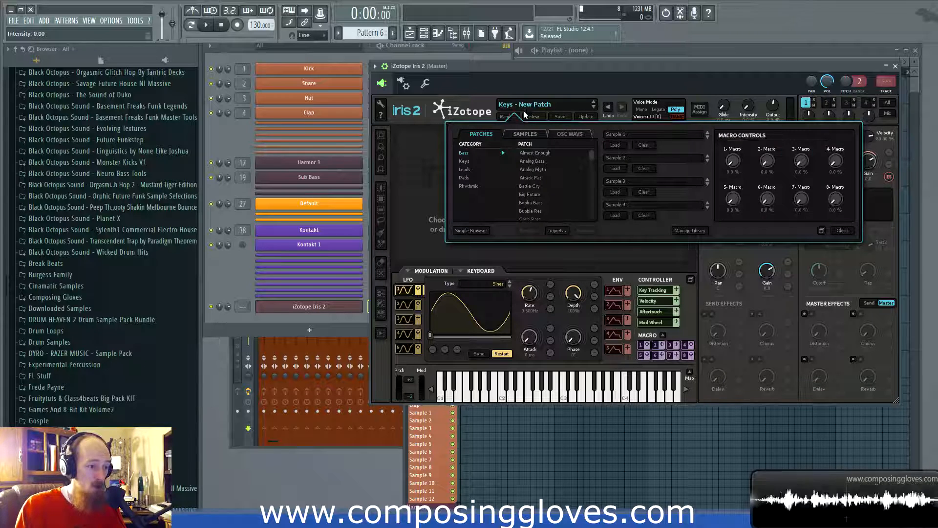
left_click(558, 134)
left_click(533, 134)
left_click(480, 135)
left_click(519, 132)
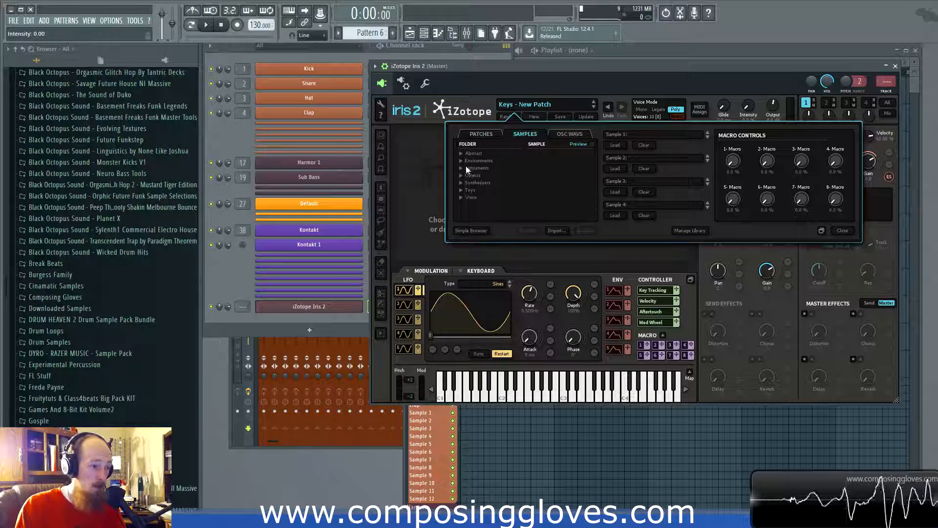
left_click(843, 230)
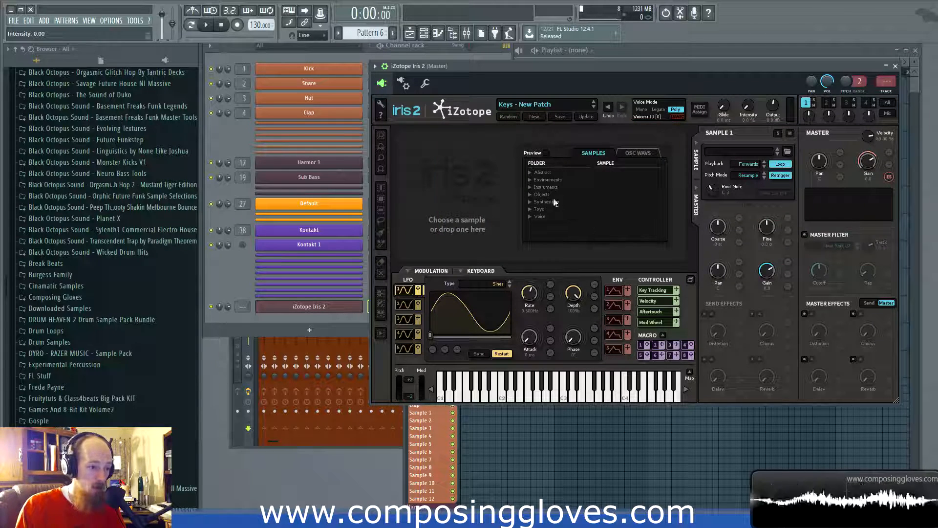
Step: Switch through the other sample slots and return to sample slot 1
left_click(826, 104)
left_click(847, 105)
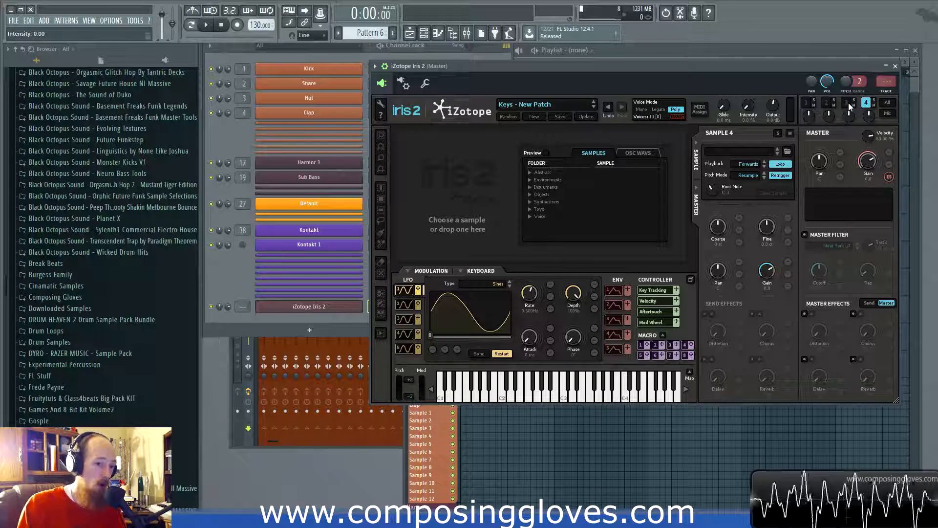
left_click(826, 104)
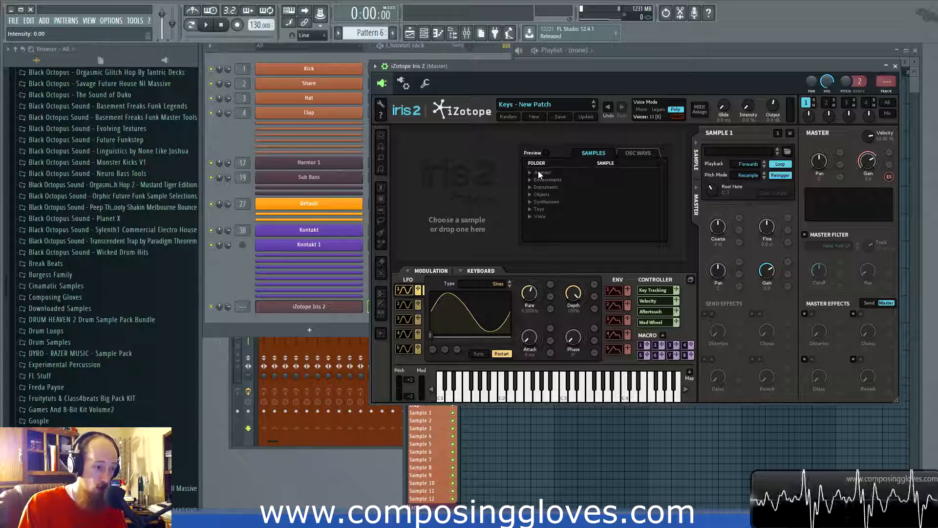
Step: Review the plug-in's general, display and library options, and close them
left_click(382, 107)
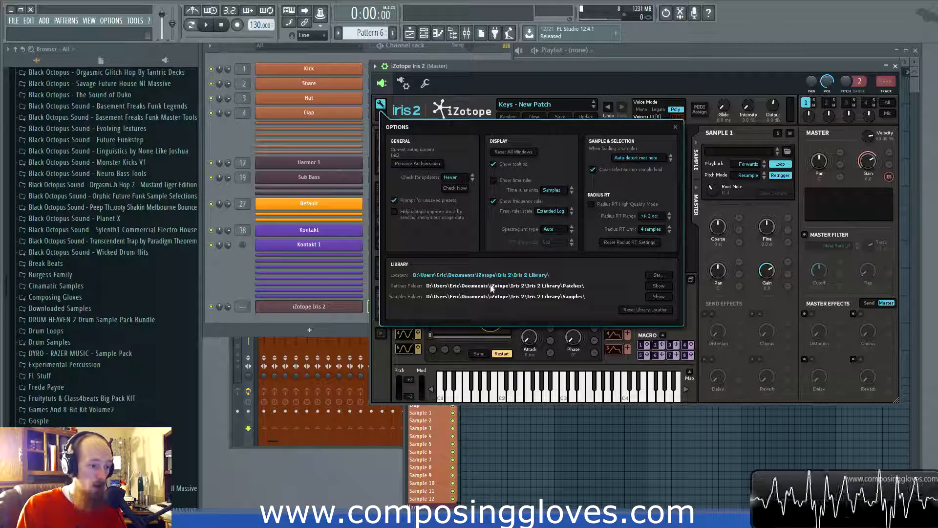
left_click(676, 127)
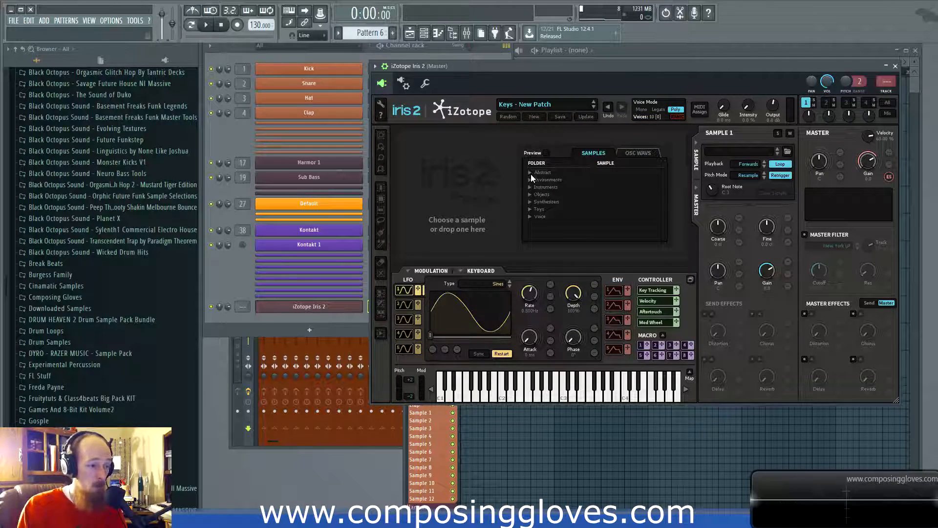
Step: Browse the Synthesizers sample folder to ARP Odyssey and select the Odyssey 1Saw C5 sample
left_click(528, 204)
scroll(585, 188, "down", 2)
left_click_drag(585, 194, 588, 174)
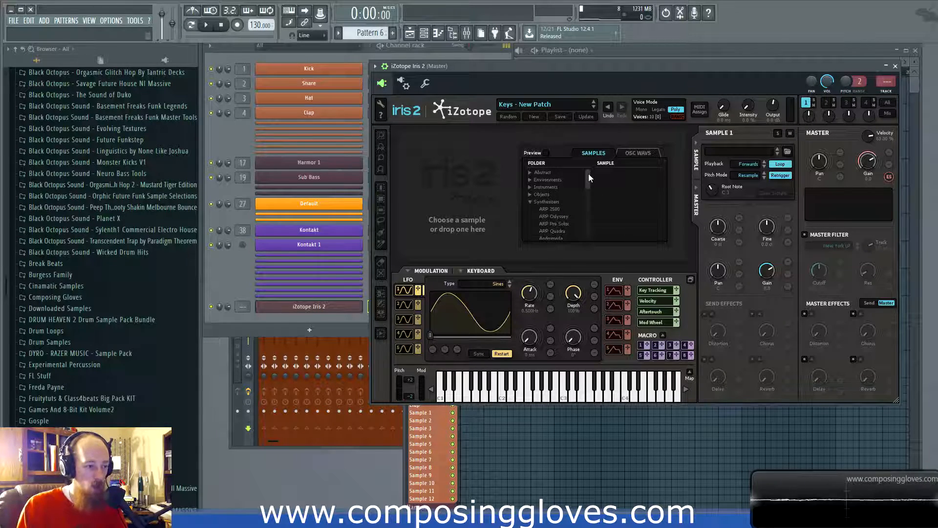
left_click(563, 215)
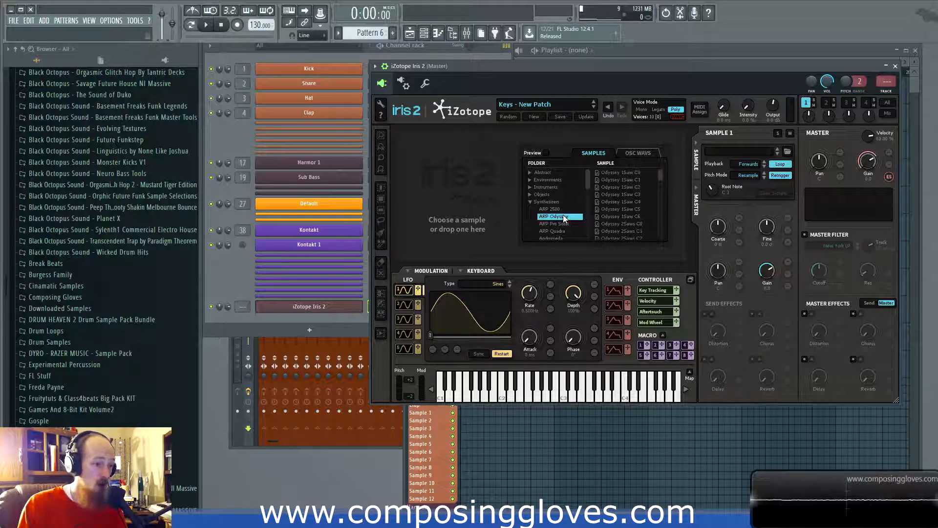
left_click_drag(661, 174, 653, 128)
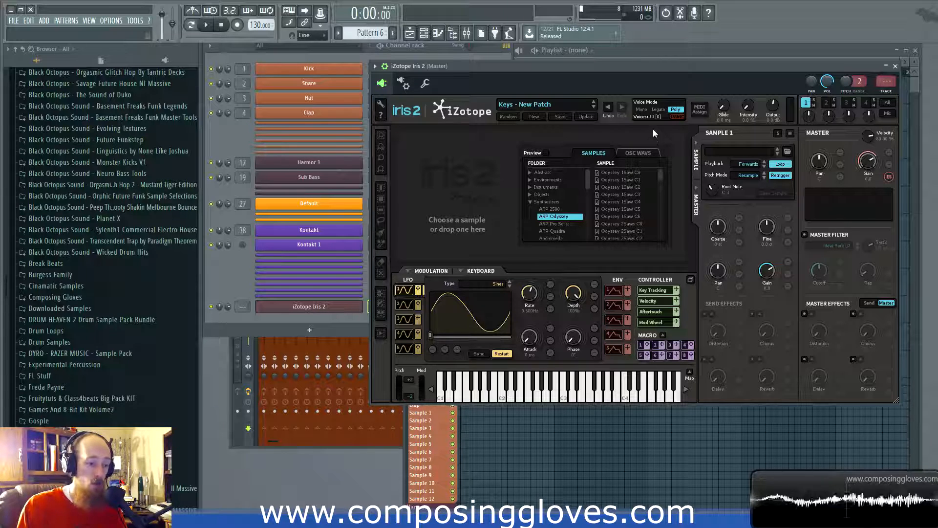
left_click(617, 194)
left_click(619, 210)
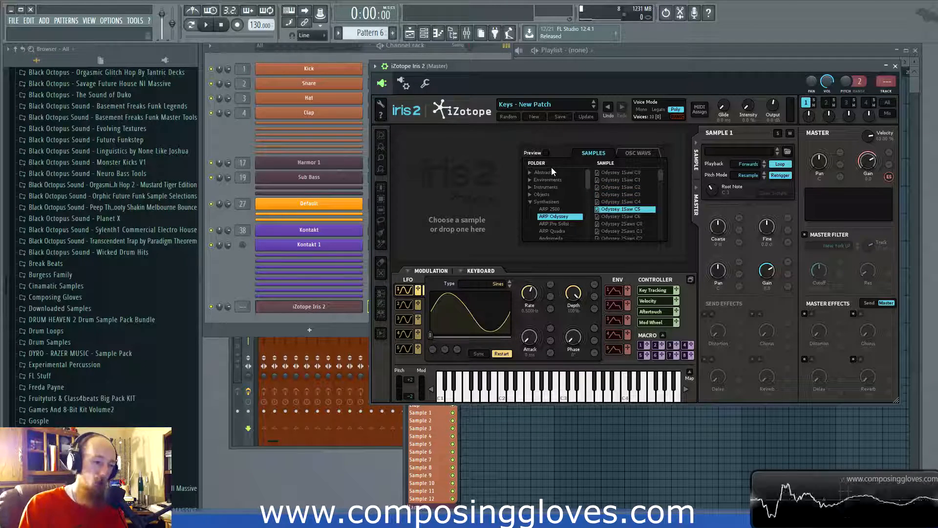
Step: Turn on sample preview and lower the global output to about -30 dB while auditioning Odyssey 1Saw C6
left_click(546, 153)
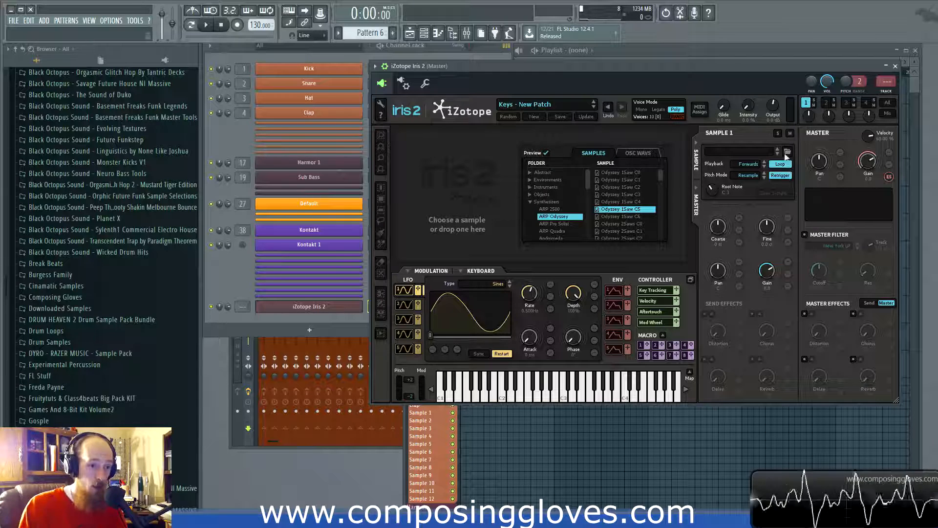
mouse_move(773, 105)
left_mouse_down()
mouse_move(775, 125)
mouse_move(770, 118)
left_mouse_up()
left_click(623, 216)
scroll(769, 102, "up", 5)
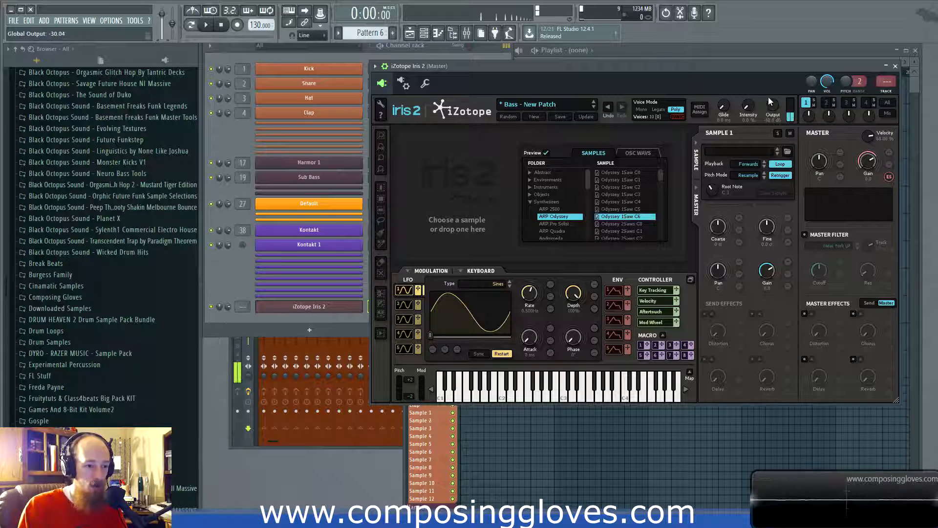
Step: Audition more ARP Odyssey samples, including Odyssey 2Saws C0, 2Saws C5 and BigPWM C0
left_click(641, 223)
scroll(661, 181, "down", 2)
scroll(661, 184, "up", 2)
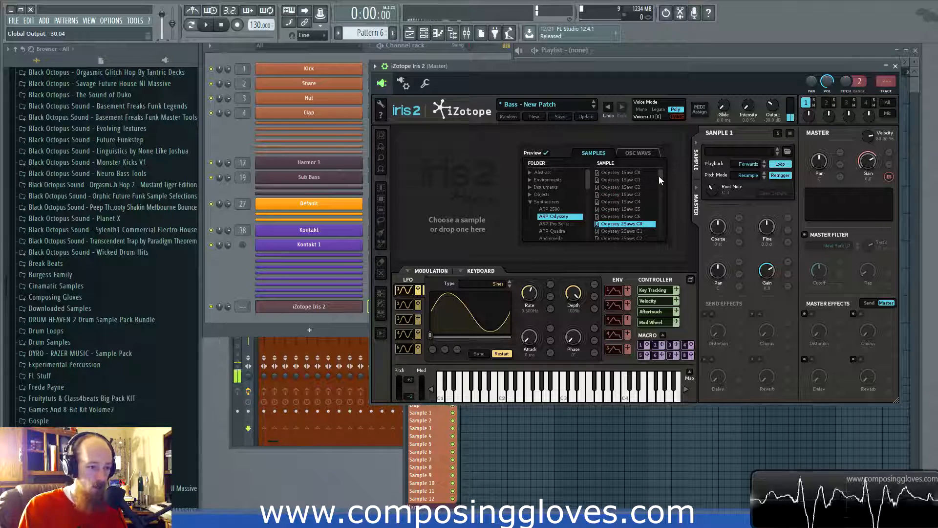
scroll(659, 176, "down", 4)
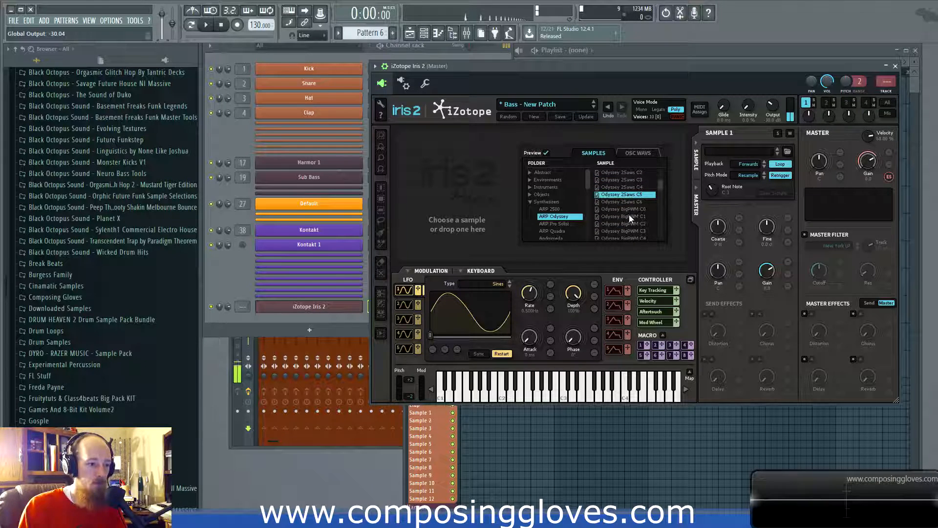
left_click(627, 210)
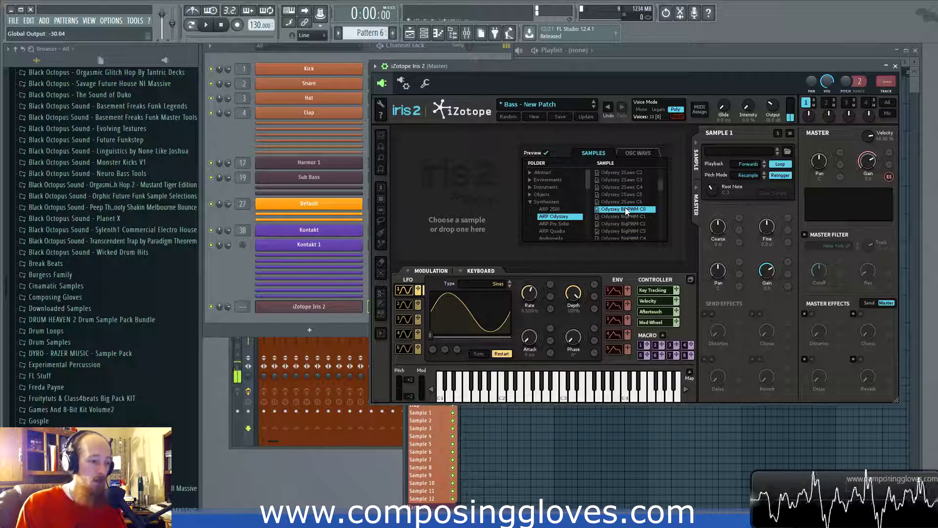
Step: Turn off sample preview and load Odyssey BigPWM C1 into sample slot 1
left_click(545, 153)
left_click(608, 194)
left_click(612, 180)
left_click(622, 216)
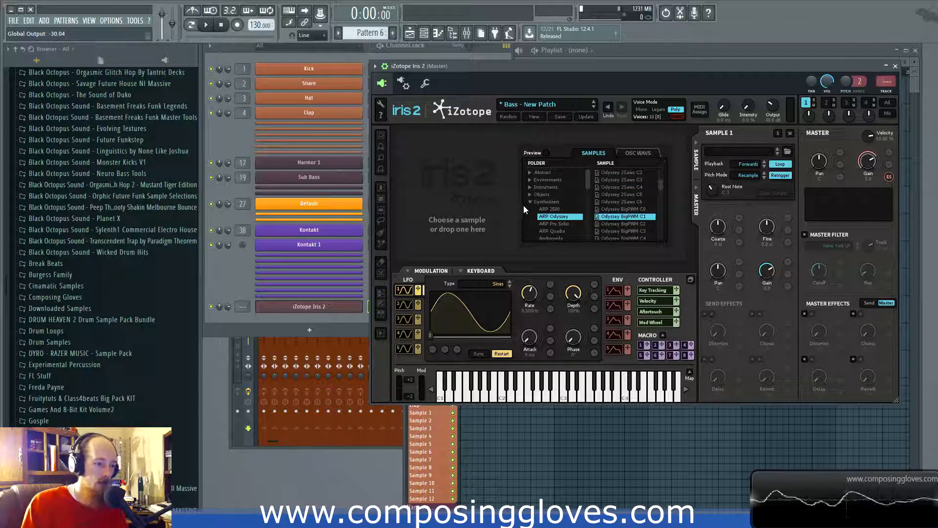
left_click(529, 202)
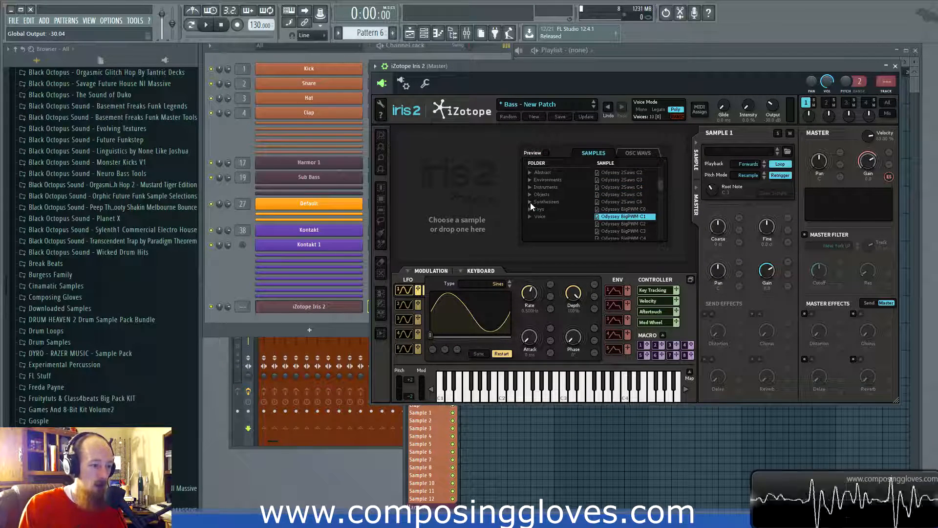
double_click(617, 219)
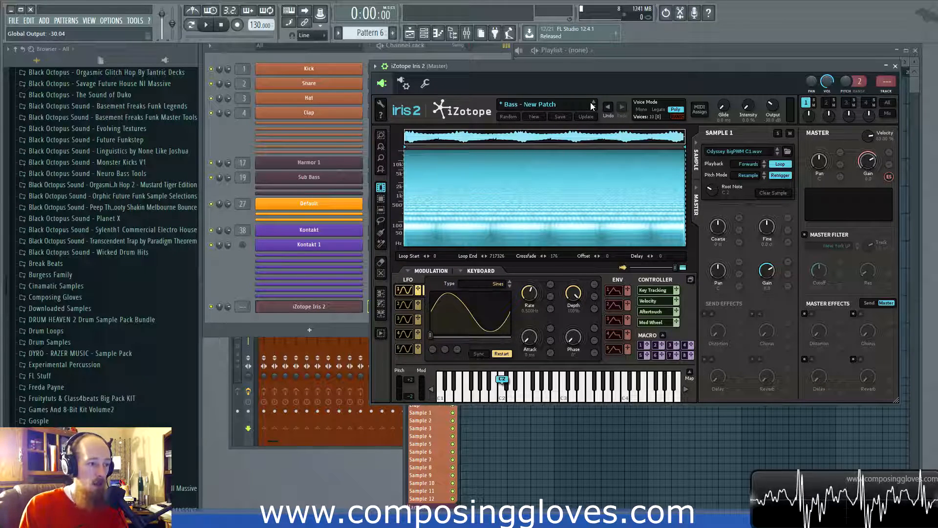
Step: Switch to sample slot 2 and list the Sine category of its oscillator waves with preview enabled
left_click(825, 103)
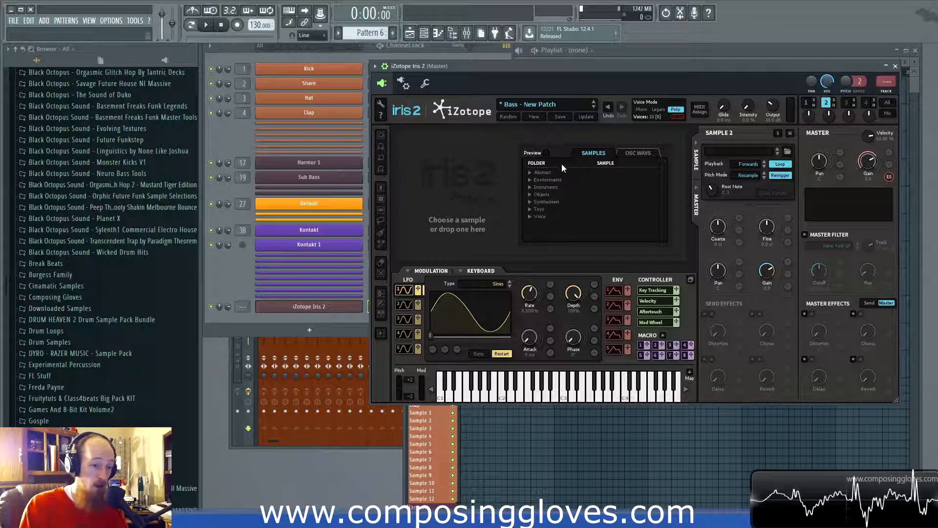
left_click(638, 152)
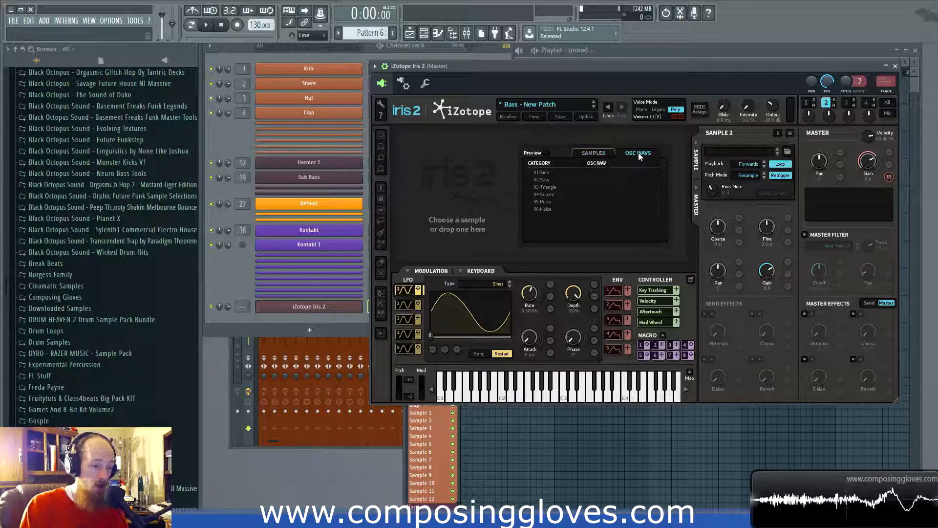
left_click(541, 173)
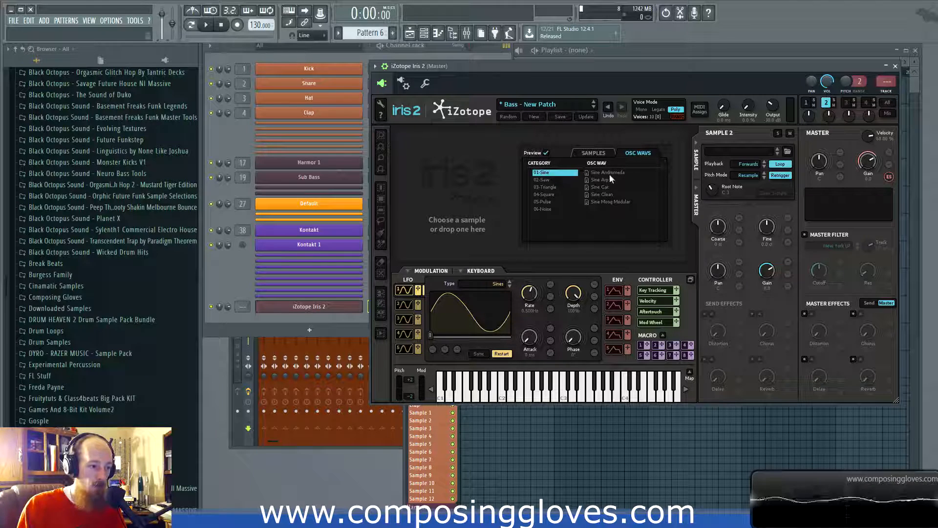
Step: Look through the Saw, Triangle, Square, Pulse and Noise oscillator wave categories, and return to Sine
left_click(552, 180)
left_click(553, 186)
left_click(555, 194)
left_click(556, 201)
left_click(556, 208)
left_click(557, 203)
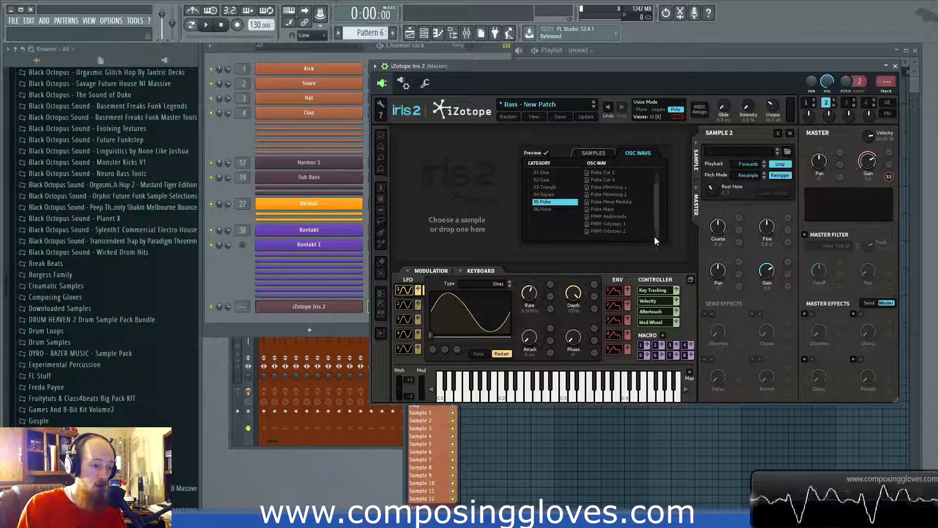
left_click(550, 174)
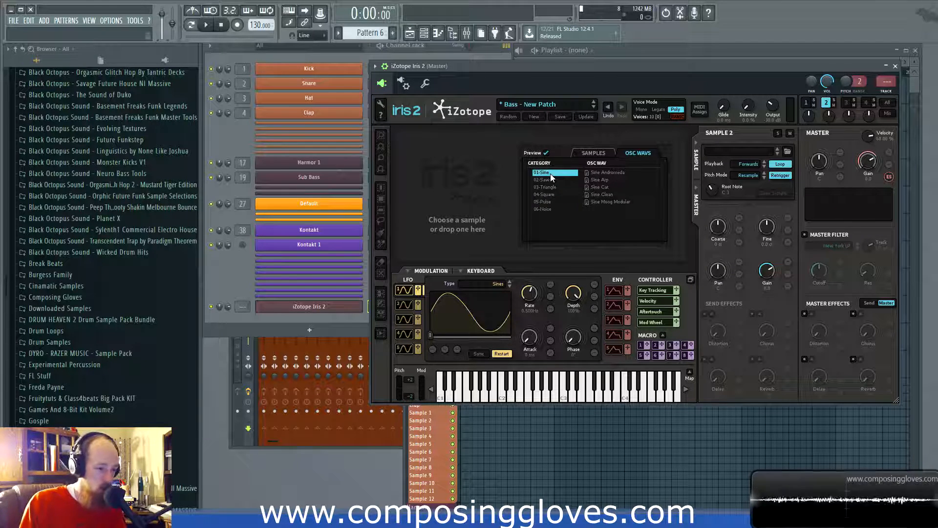
Step: Audition the sine waves with the global output raised to about -1.7 dB, and load Sine Clean into sample slot 2
left_click(609, 173)
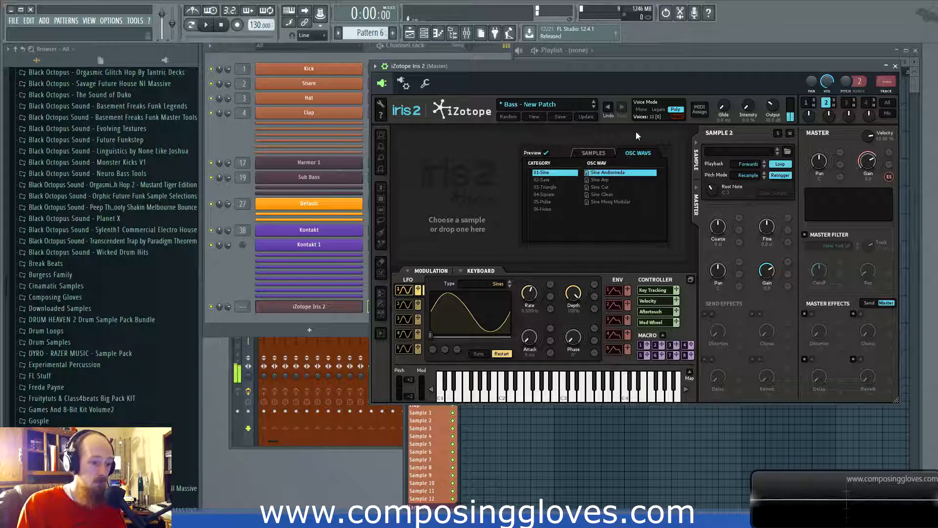
left_click_drag(773, 106, 773, 84)
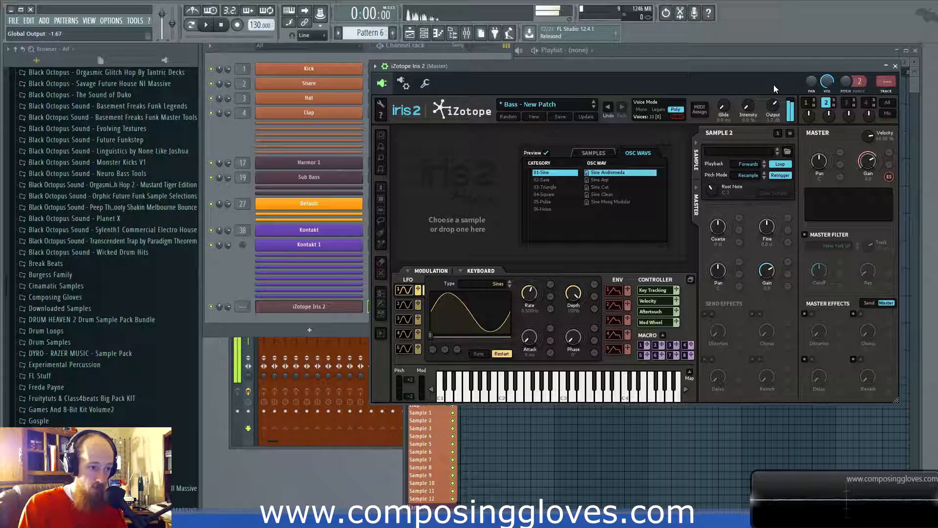
left_click(606, 179)
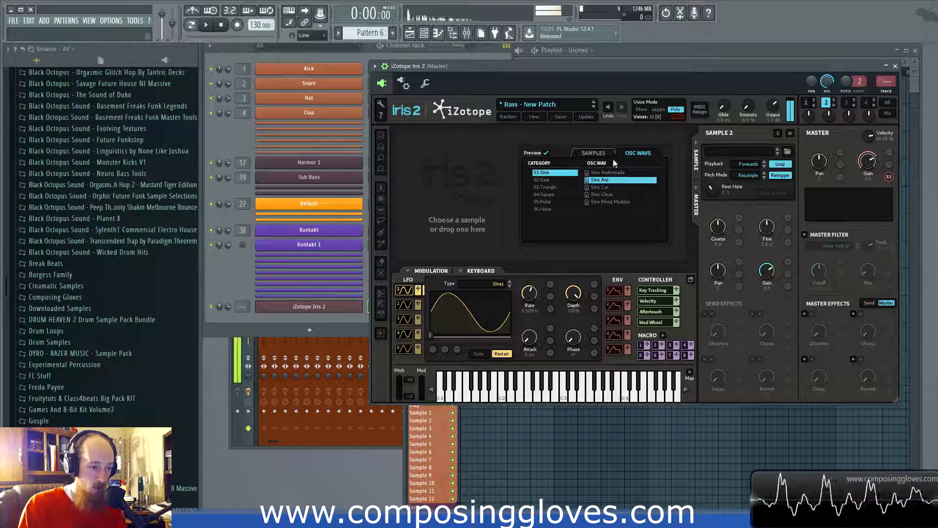
left_click(610, 188)
left_click(612, 193)
left_click(617, 202)
left_click(602, 195)
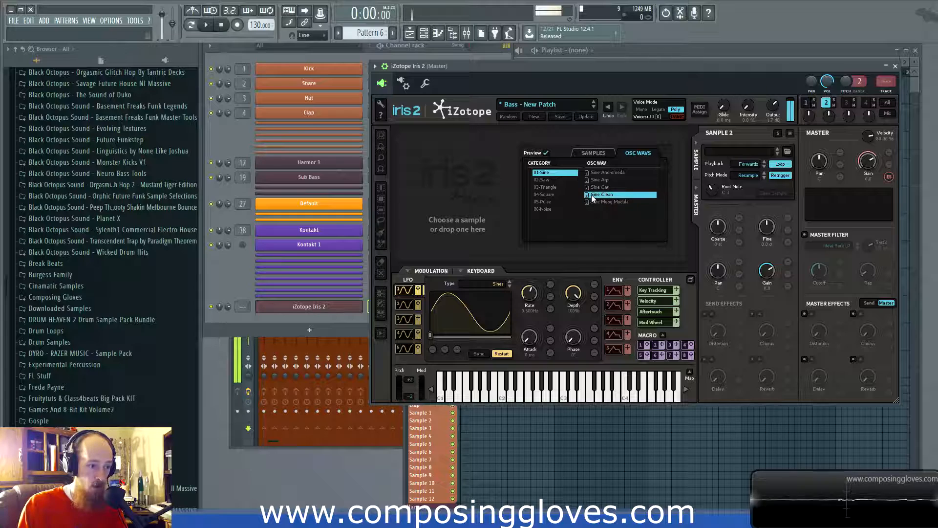
double_click(591, 195)
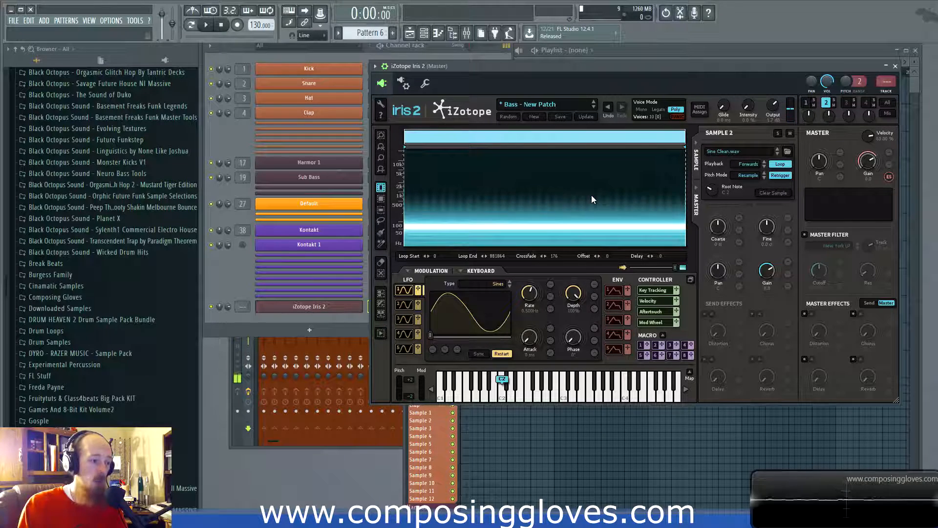
Step: Mute sample slot 1 while keeping sample slot 2 displayed
left_click(814, 104)
key("b")
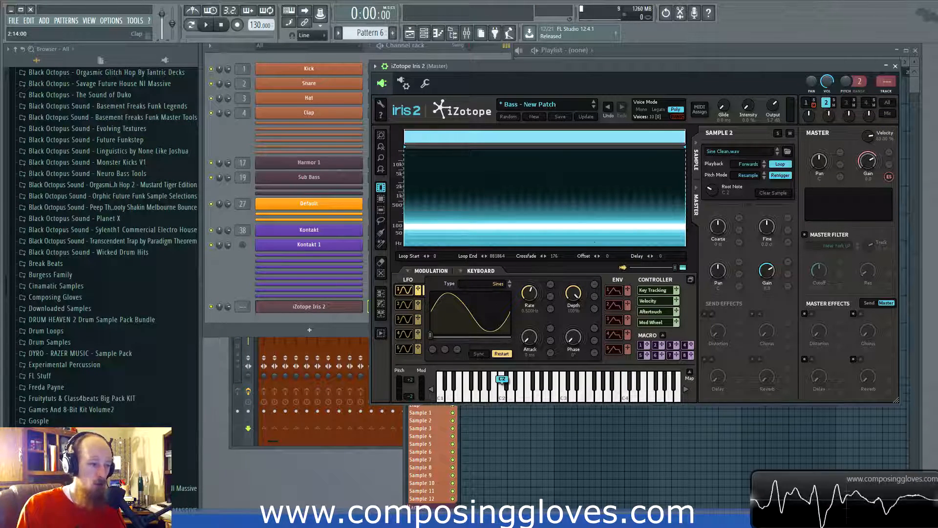
Step: Select a low-frequency region at the start of the Sine Clean spectrogram with the Magic Wand, and try the eraser on it
left_click(380, 243)
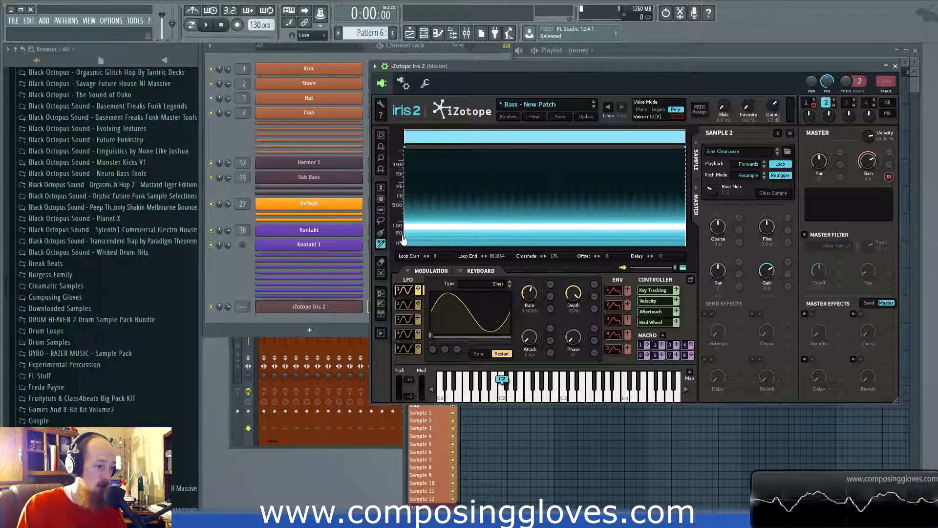
left_click_drag(403, 240, 459, 211)
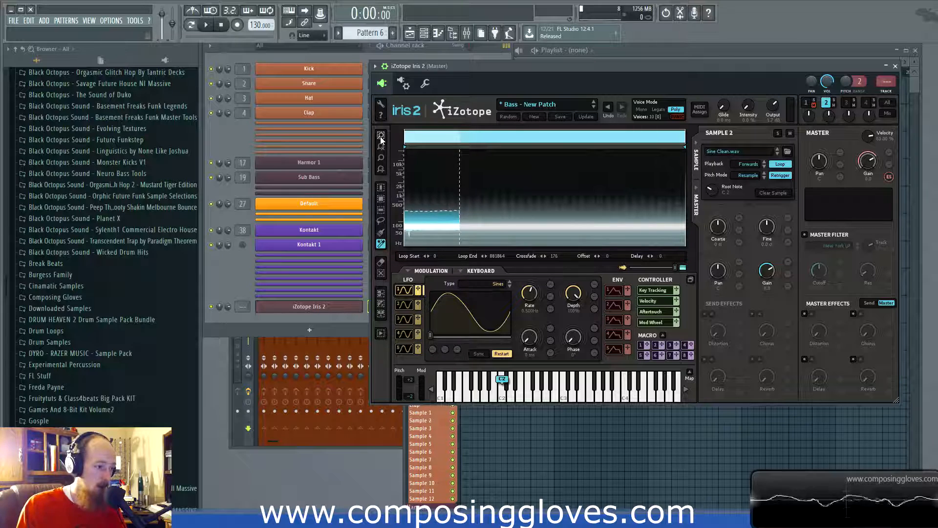
left_click(381, 263)
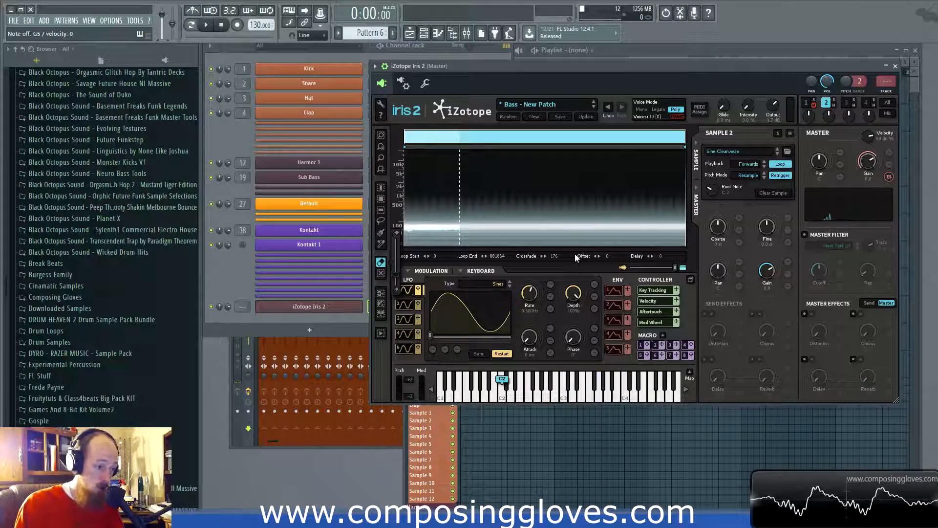
Step: Select a low frequency band across the whole Sine Clean spectrogram, and clear the entire selection
left_click(380, 210)
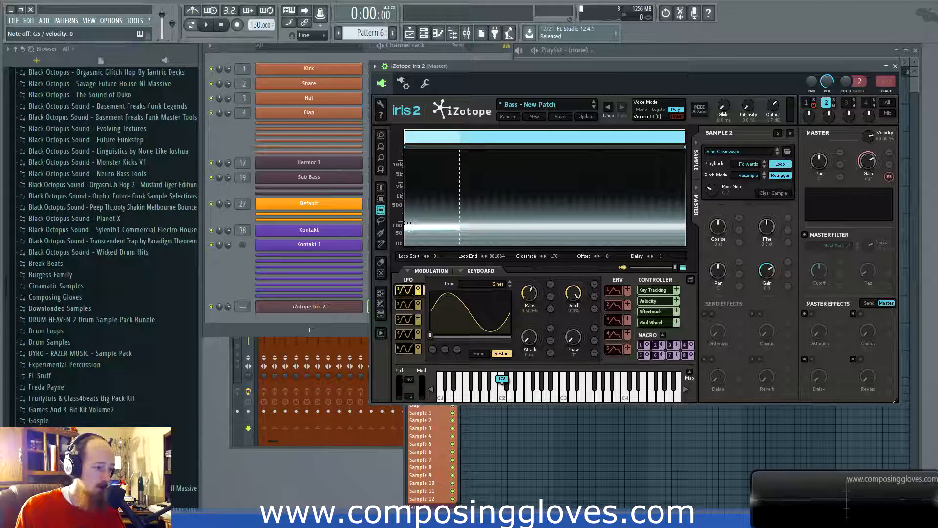
left_click(408, 223)
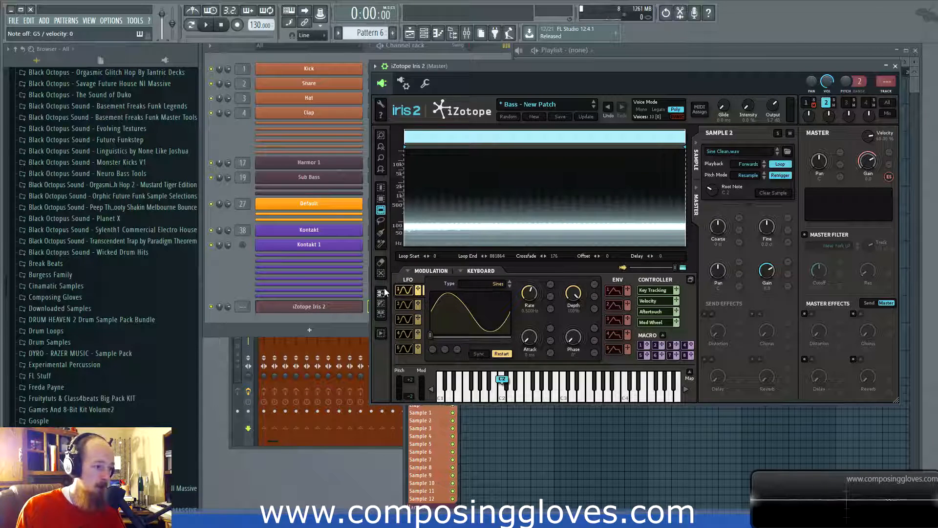
left_click(381, 262)
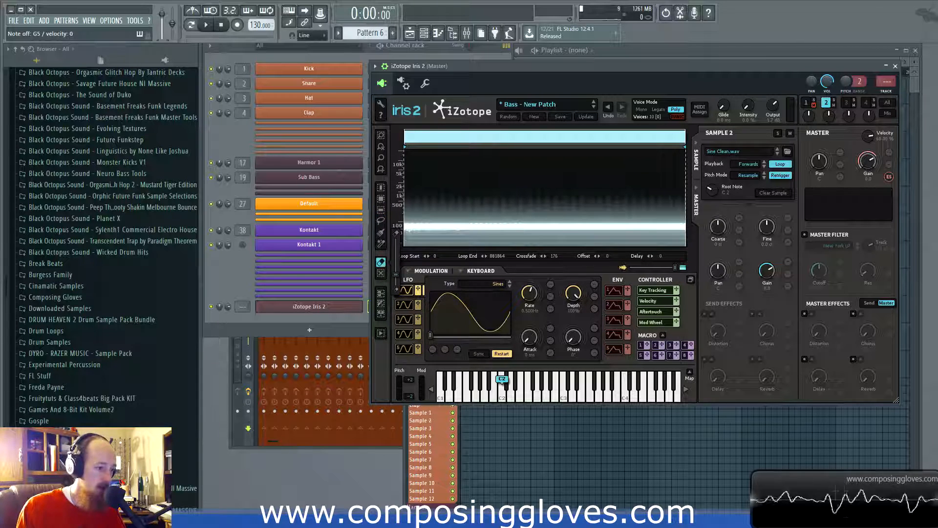
left_click(380, 273)
Step: Select the lowest frequency band across the full length of the Sine Clean spectrogram with the frequency selection tool
left_click(380, 210)
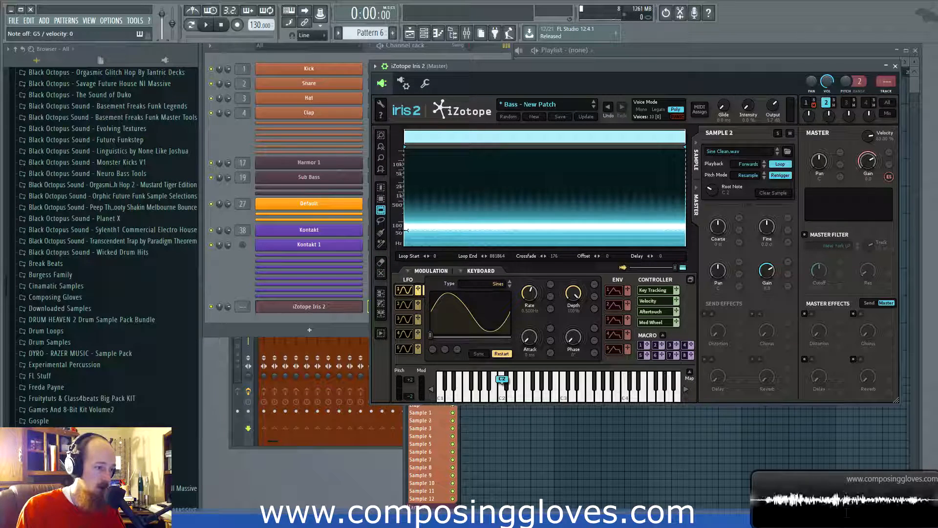
left_click_drag(406, 230, 424, 245)
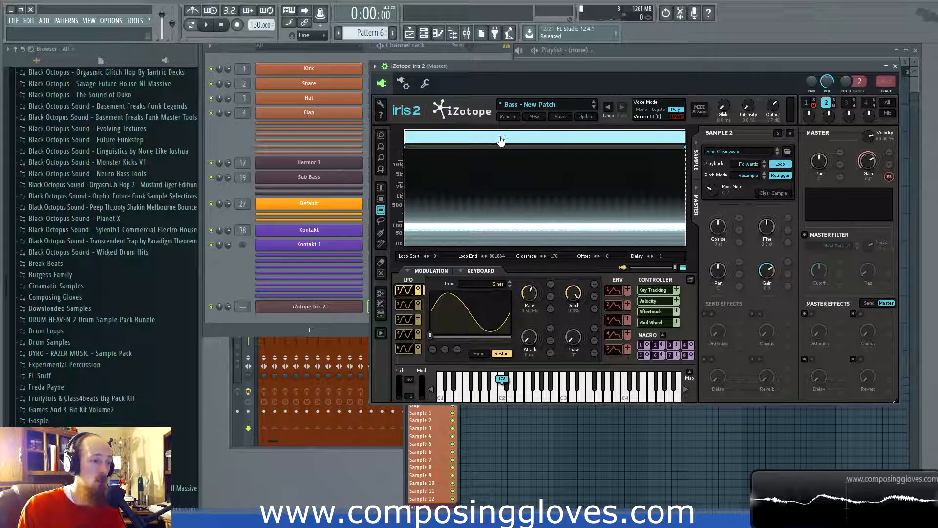
Step: Check the sample slot assignments and macro controls in the patch browser, and close it
left_click(571, 104)
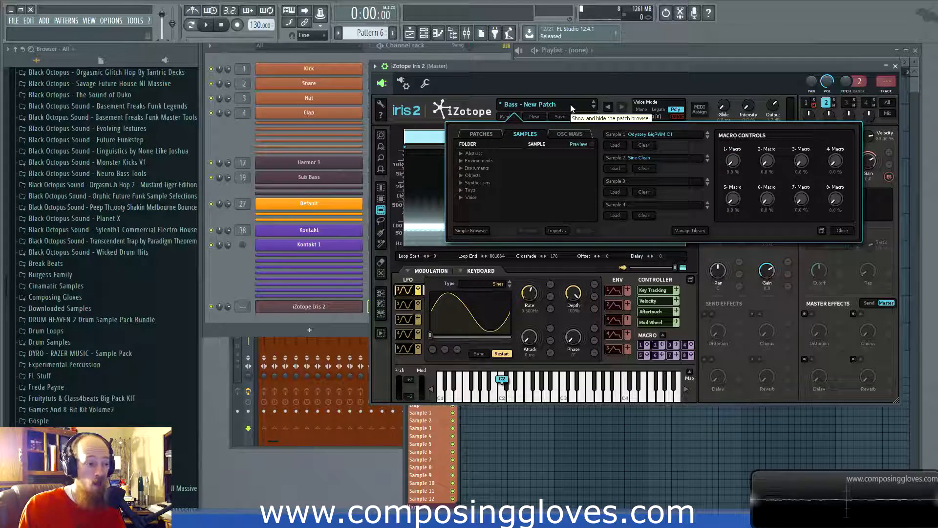
left_click(570, 104)
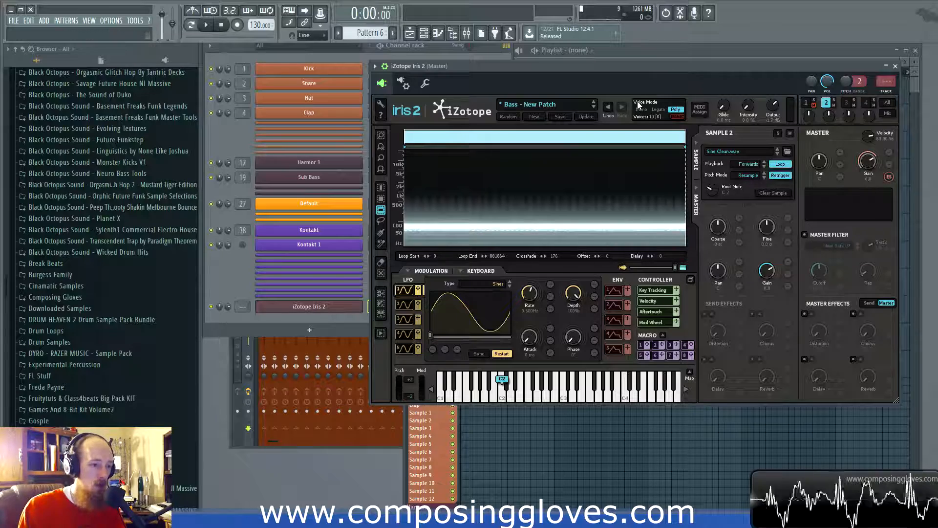
Step: Check the sample assignments in the patch browser, view the sample 3 slot, and return to sample 1
left_click(575, 105)
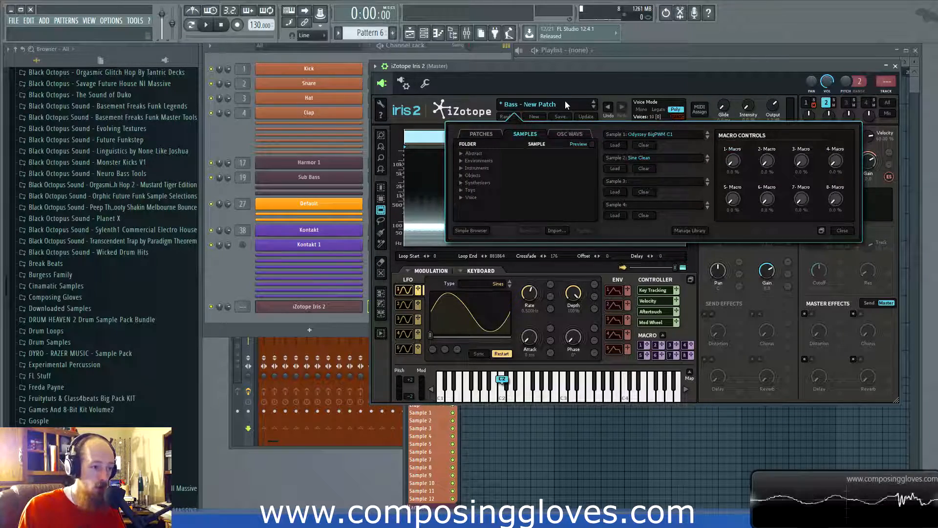
left_click(565, 100)
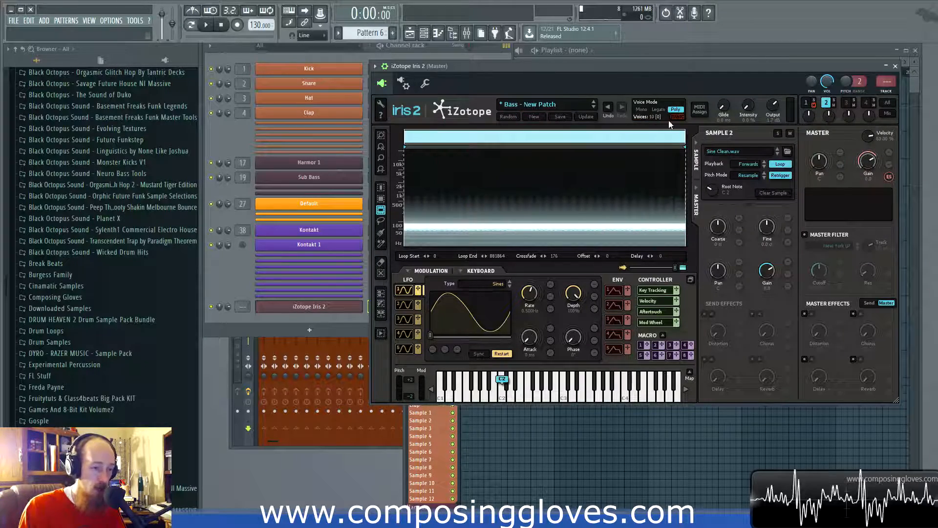
left_click(805, 104)
left_click(846, 103)
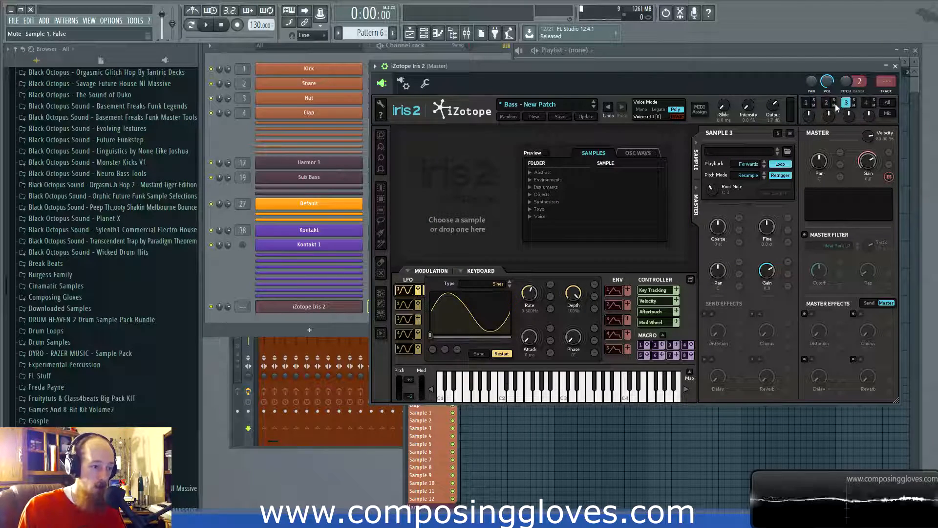
left_click(804, 103)
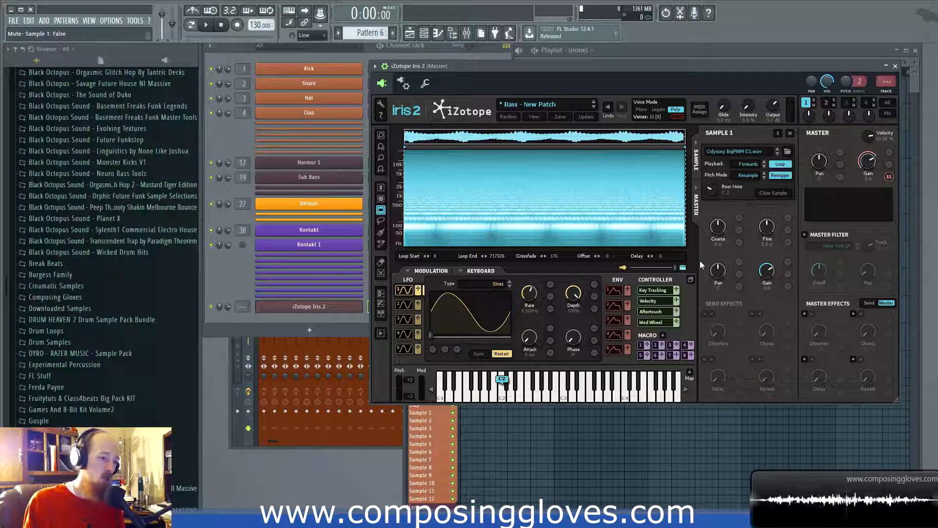
Step: Review the category choices for saving the patch, keep Bass selected, and cancel without saving
left_click(553, 120)
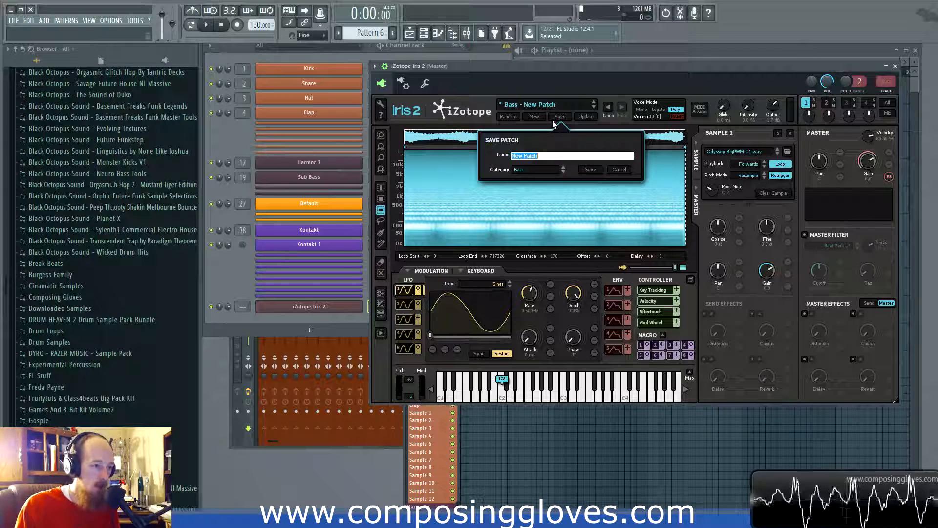
left_click(559, 168)
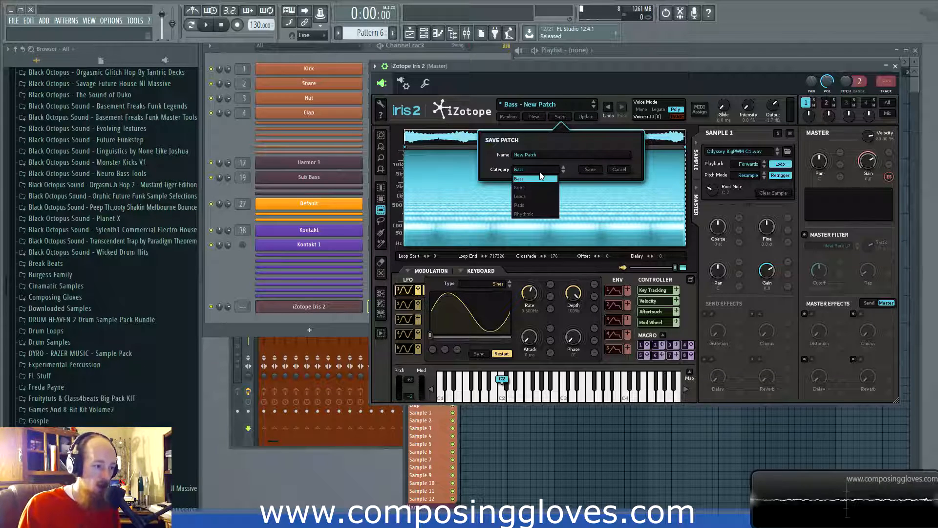
left_click(551, 178)
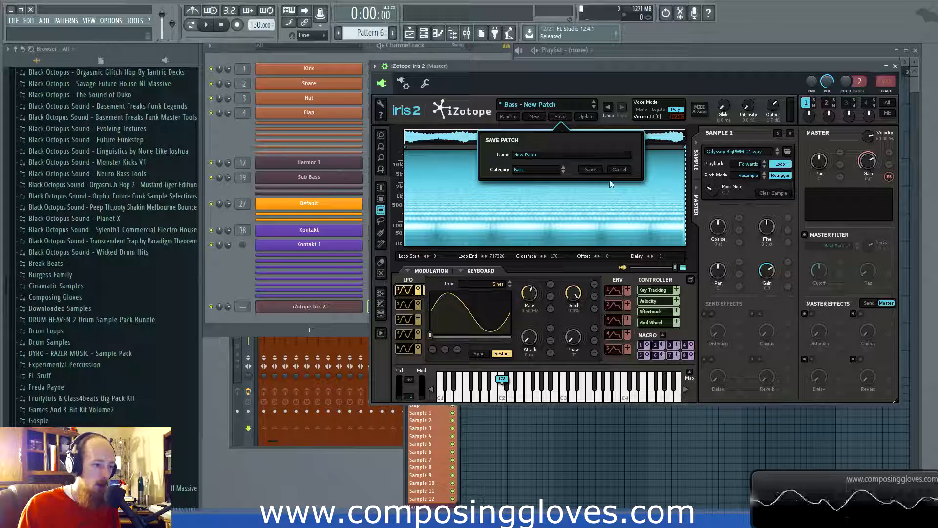
left_click(620, 170)
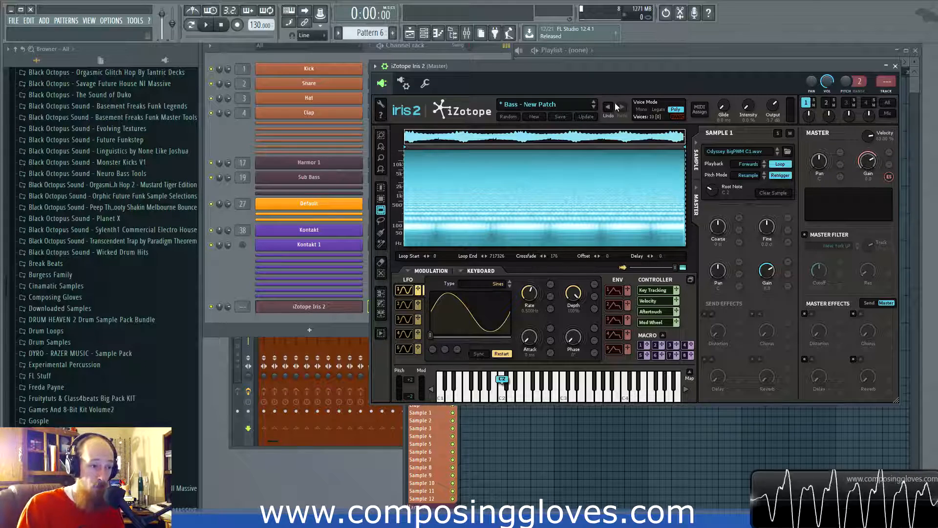
Step: Load the Artificial Voices patch from the Pads category and close the patch browser
left_click(527, 111)
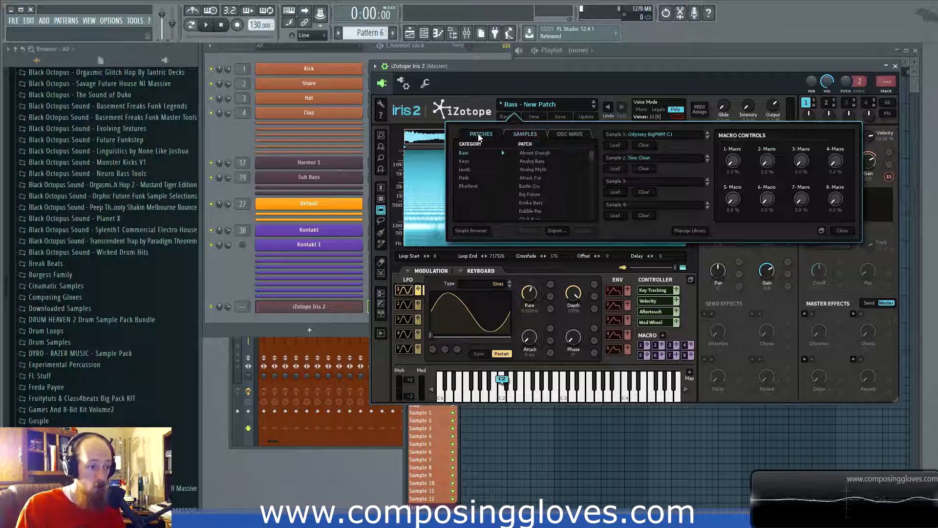
left_click(465, 177)
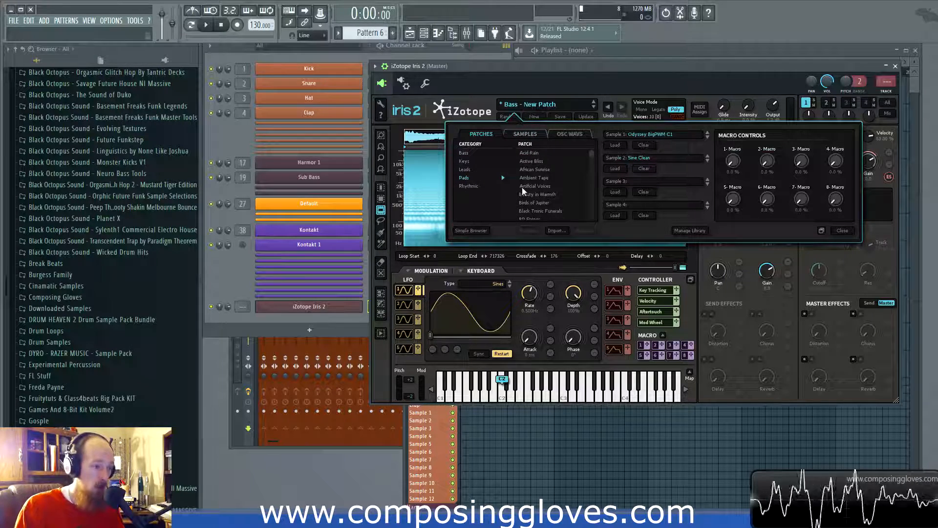
left_click(535, 185)
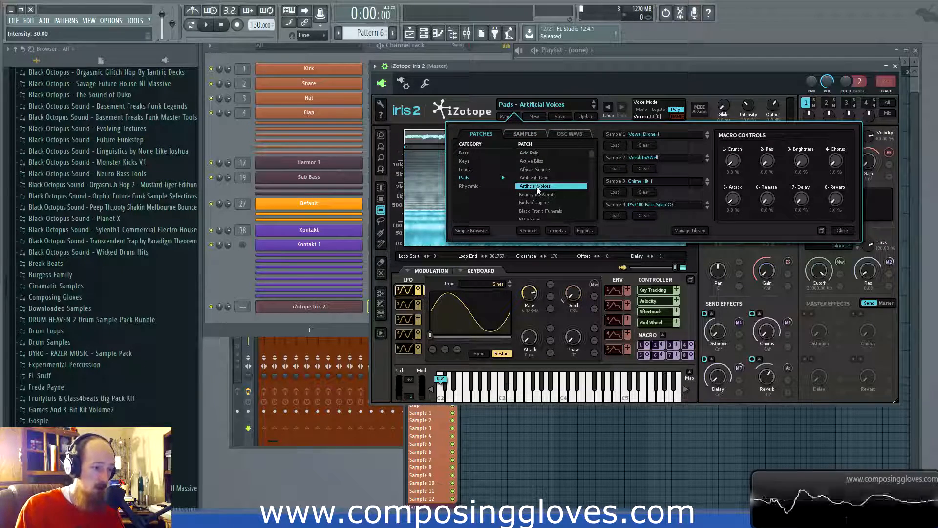
left_click(843, 230)
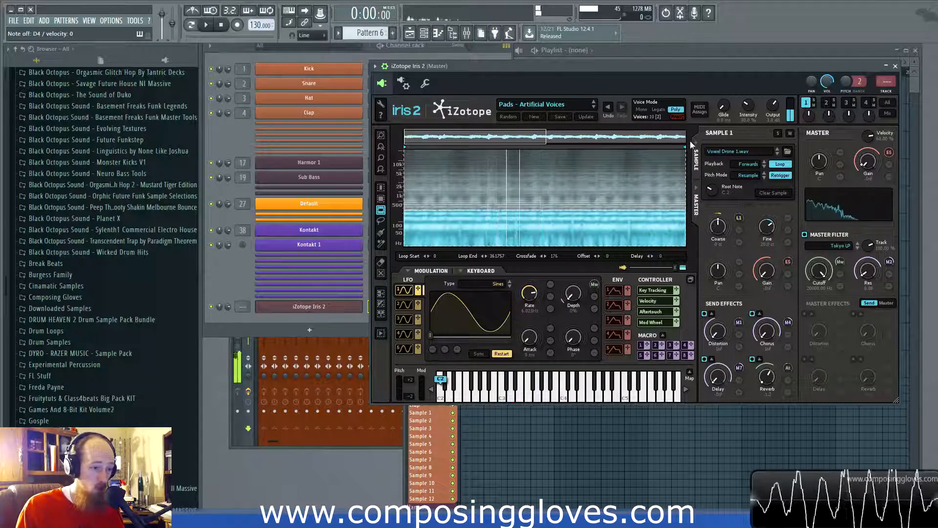
left_click(556, 189)
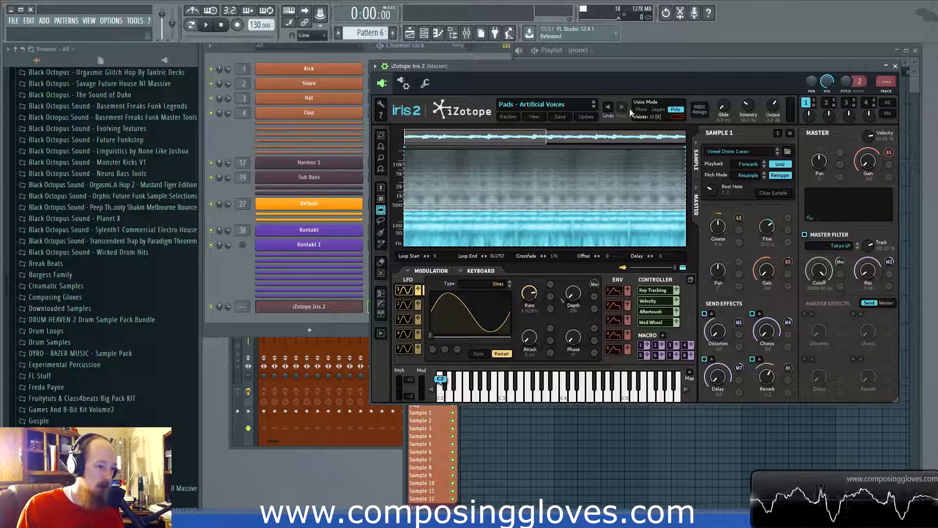
Step: Replace sample 1 of the Artificial Voices patch with Rev Teapot from the Drones sample folder, and close the browser
left_click(531, 103)
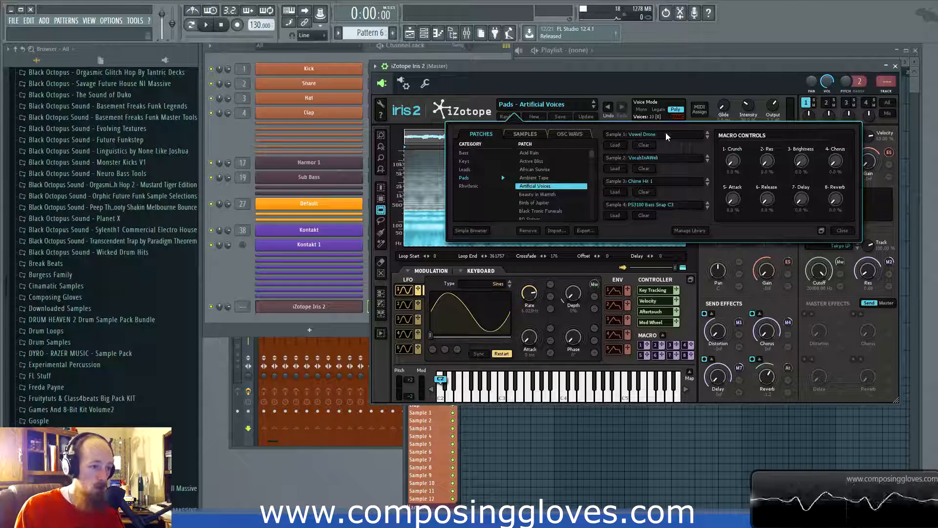
left_click(615, 146)
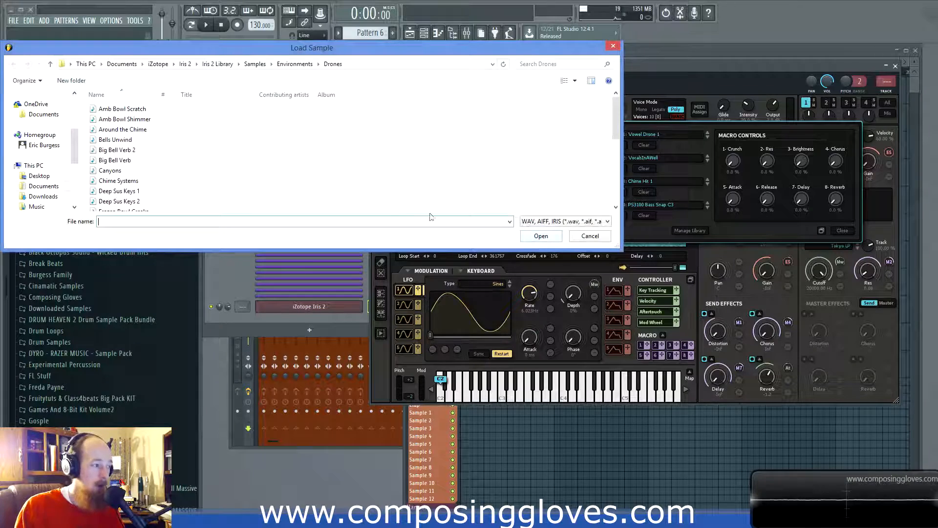
left_click(313, 172)
scroll(314, 174, "down", 4)
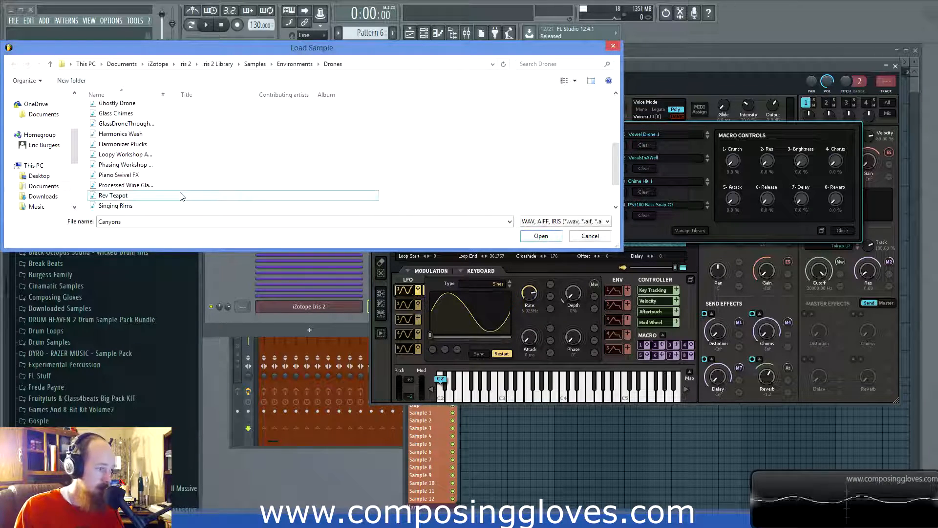
double_click(180, 195)
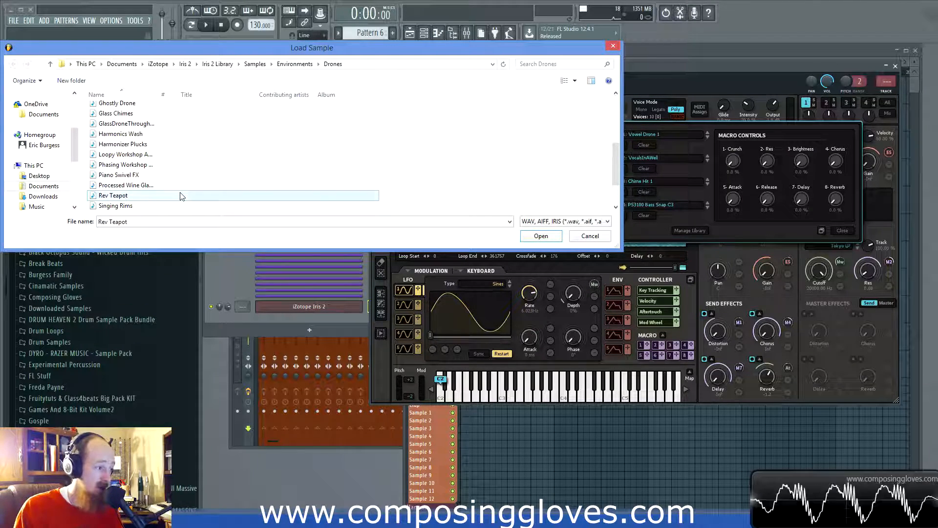
left_click(842, 230)
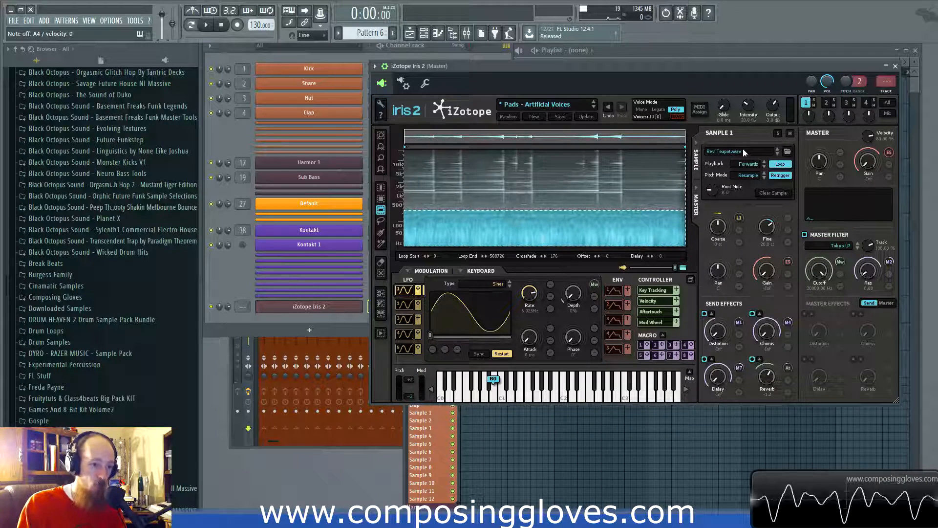
Step: Switch sample 1 to Teapot Wind Factory.wav, and look at the sample loading dialog without choosing another file
left_click(778, 154)
left_click(777, 154)
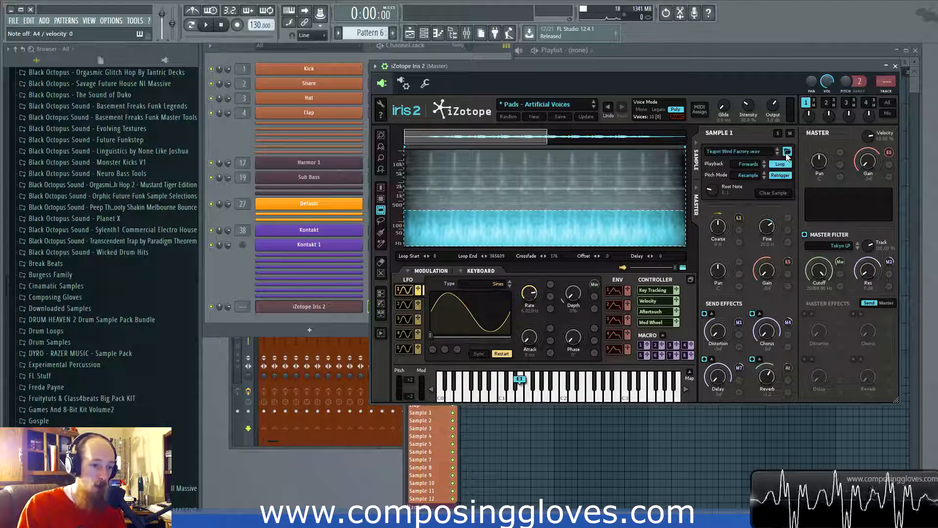
left_click(787, 151)
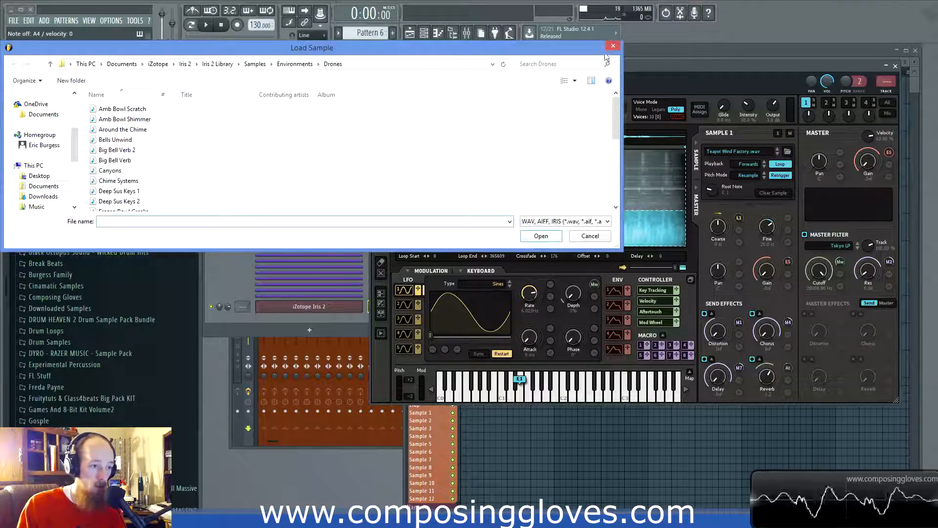
left_click(613, 47)
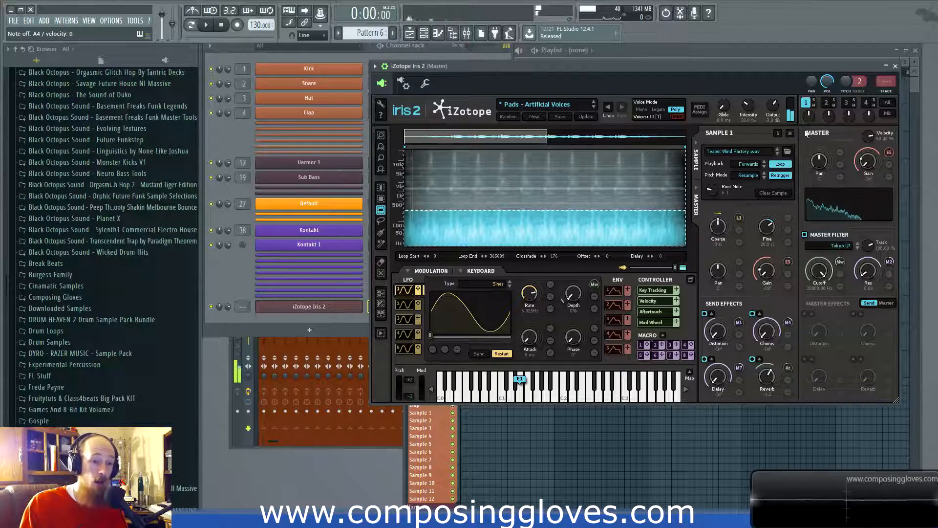
Step: View the spectrograms of samples 4 and 2, and return to sample 1
left_click(866, 102)
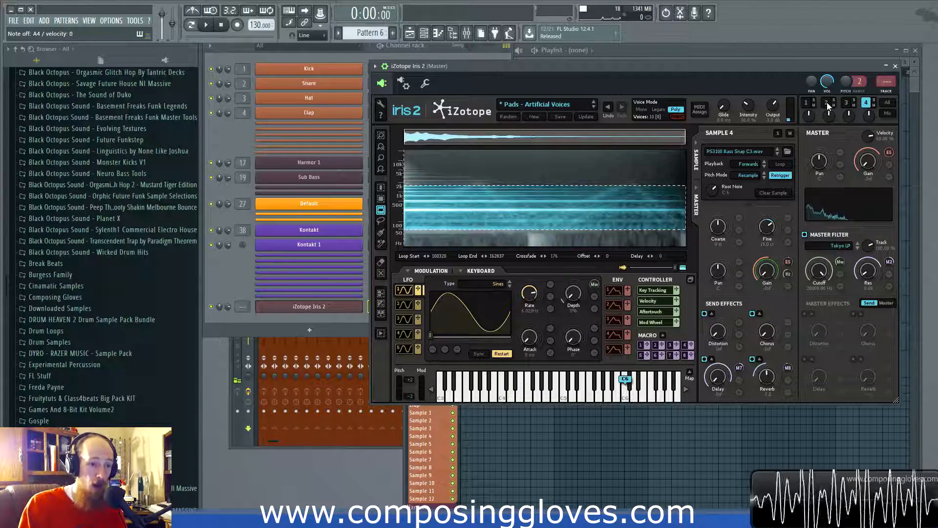
left_click(826, 102)
left_click(805, 104)
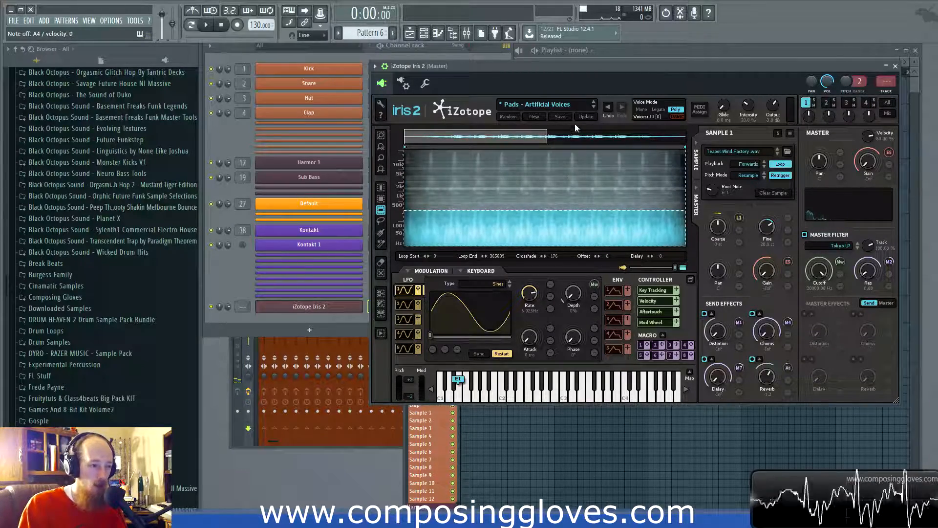
Step: Enable sample preview in the browser, audition Dolphin Seascape from the Environments Ambience folder, and view the Animals folder
left_click(574, 106)
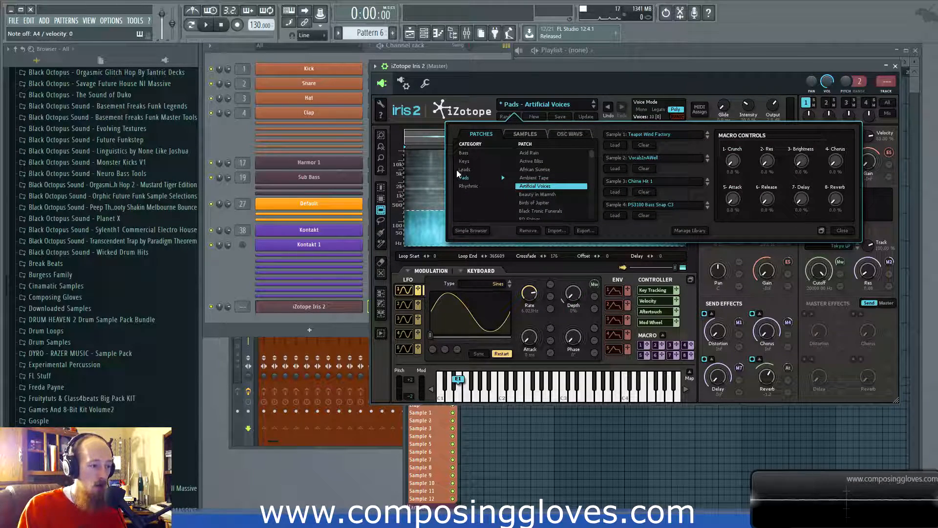
left_click(520, 133)
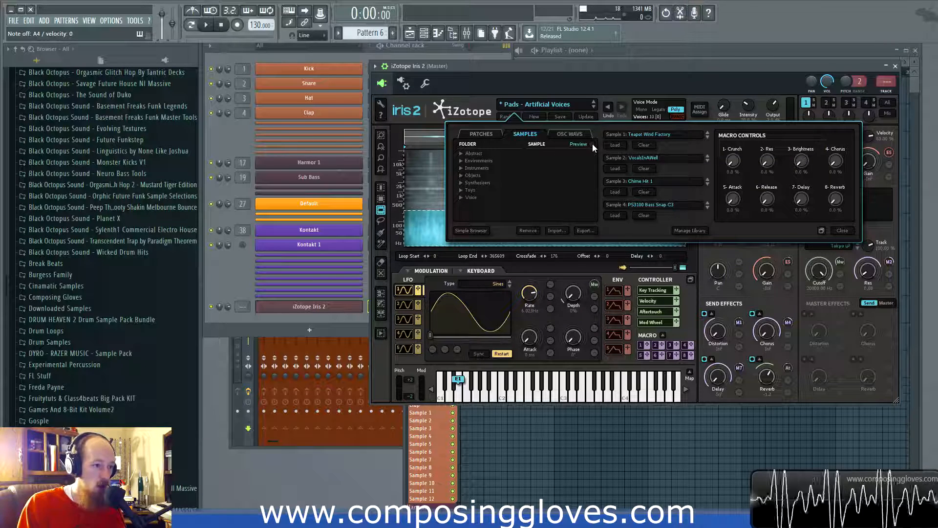
left_click(461, 160)
left_click(488, 176)
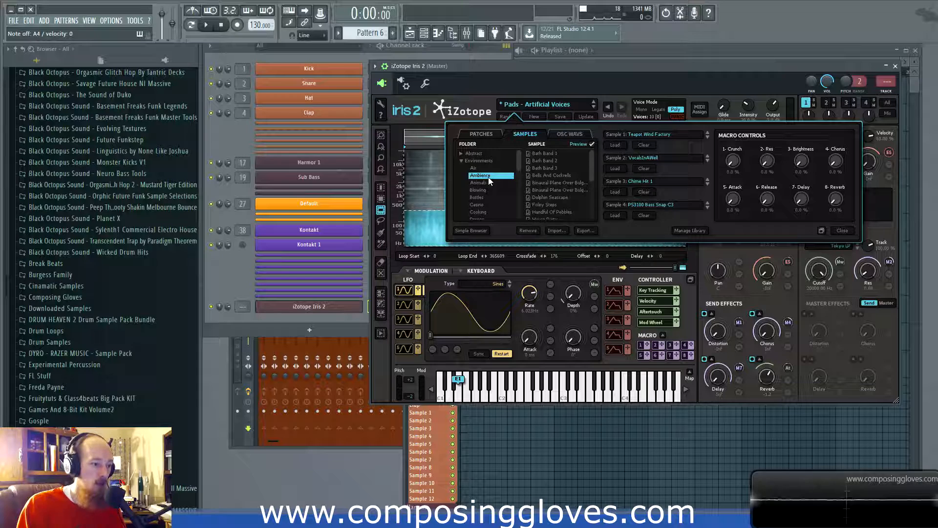
left_click(549, 183)
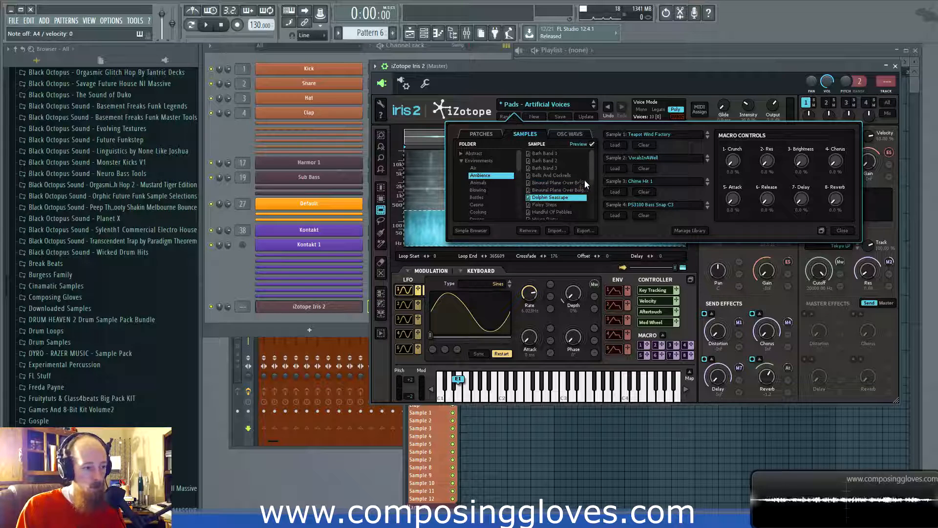
left_click(487, 183)
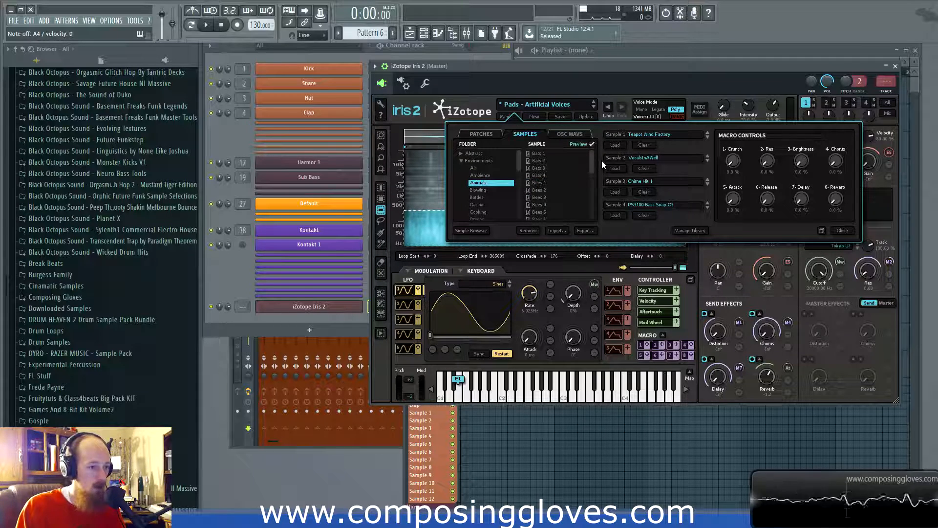
Step: Audition Deep Drone 2 and Deep Drone 7 from the Abstract Drones folder, and try to assign Deep Drone 7 to sample 1
left_click(461, 153)
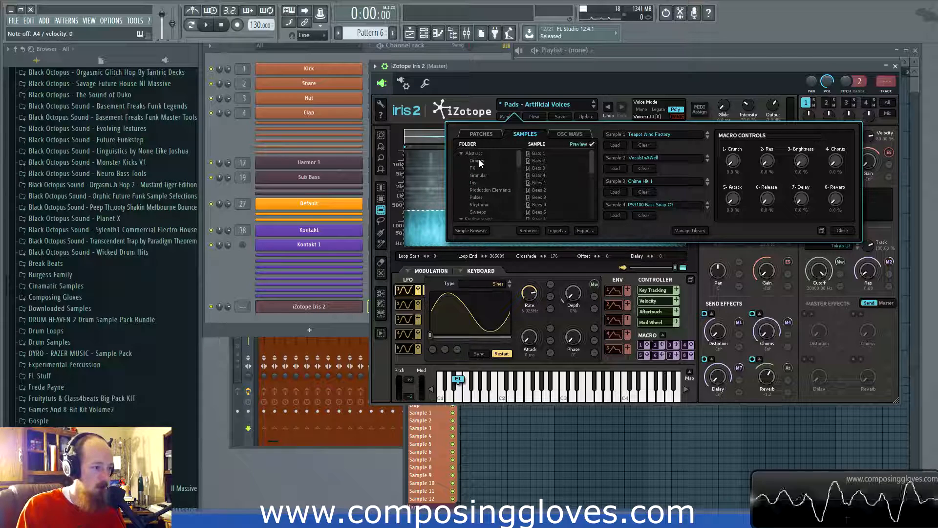
left_click(478, 161)
left_click(559, 160)
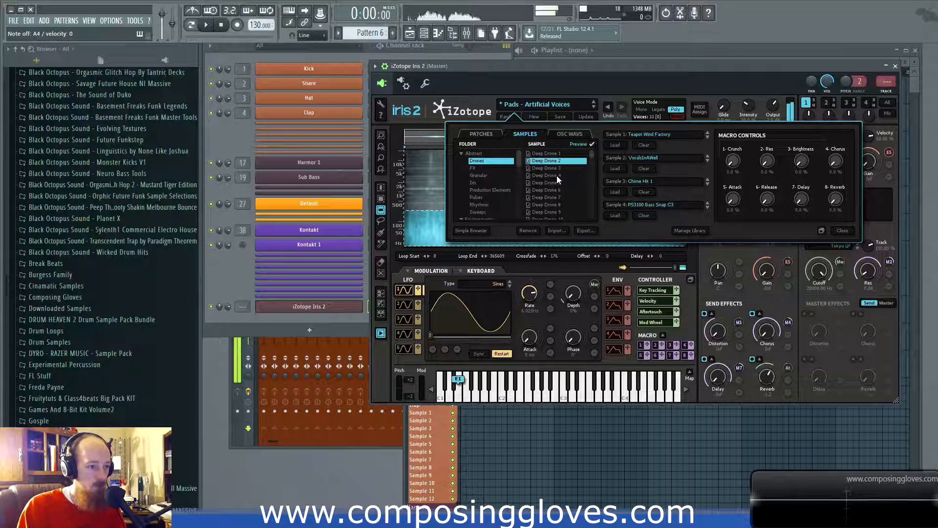
left_click(555, 197)
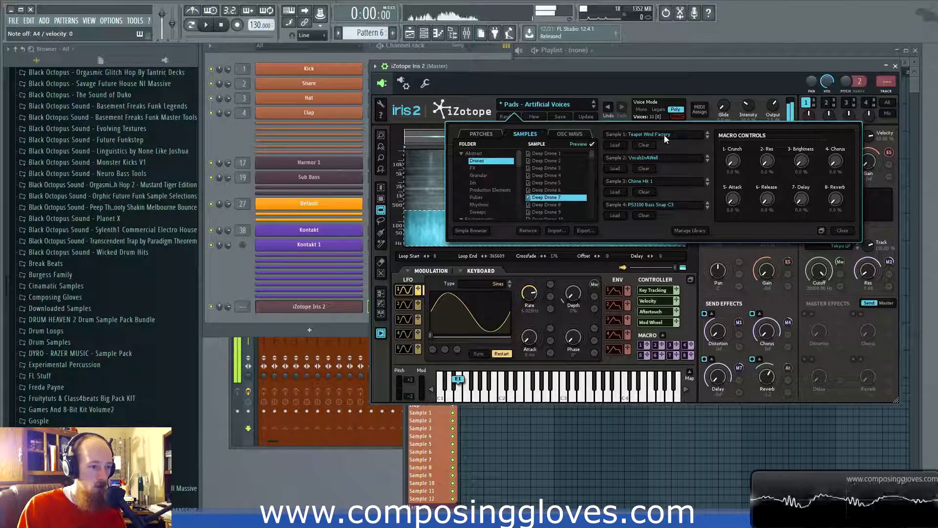
left_click_drag(545, 196, 680, 131)
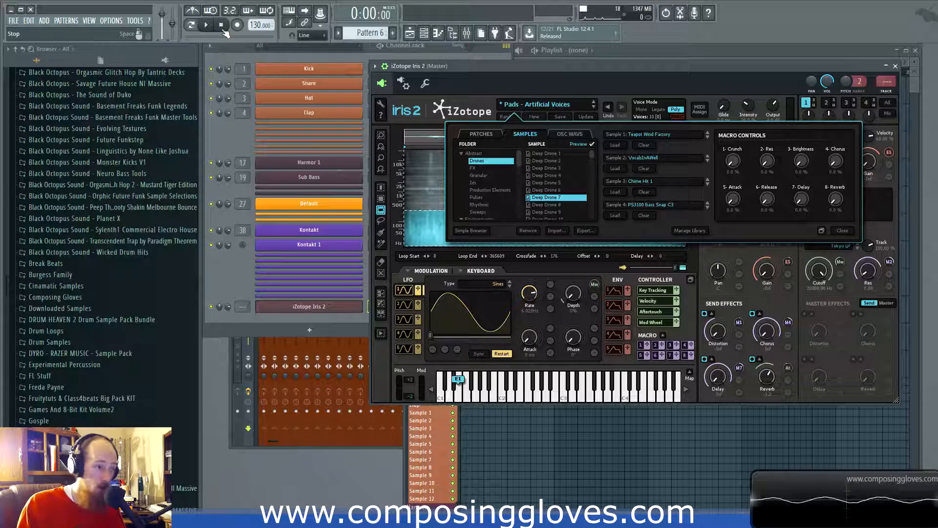
left_click(539, 105)
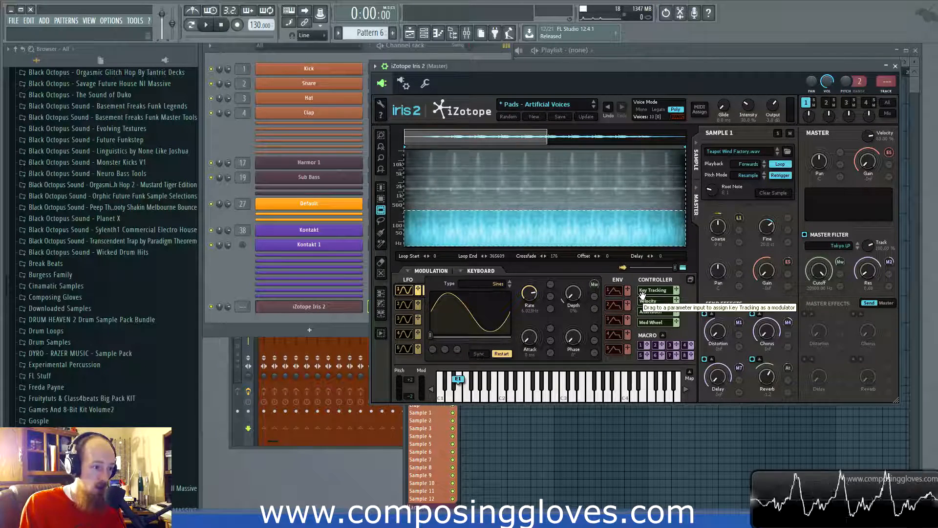